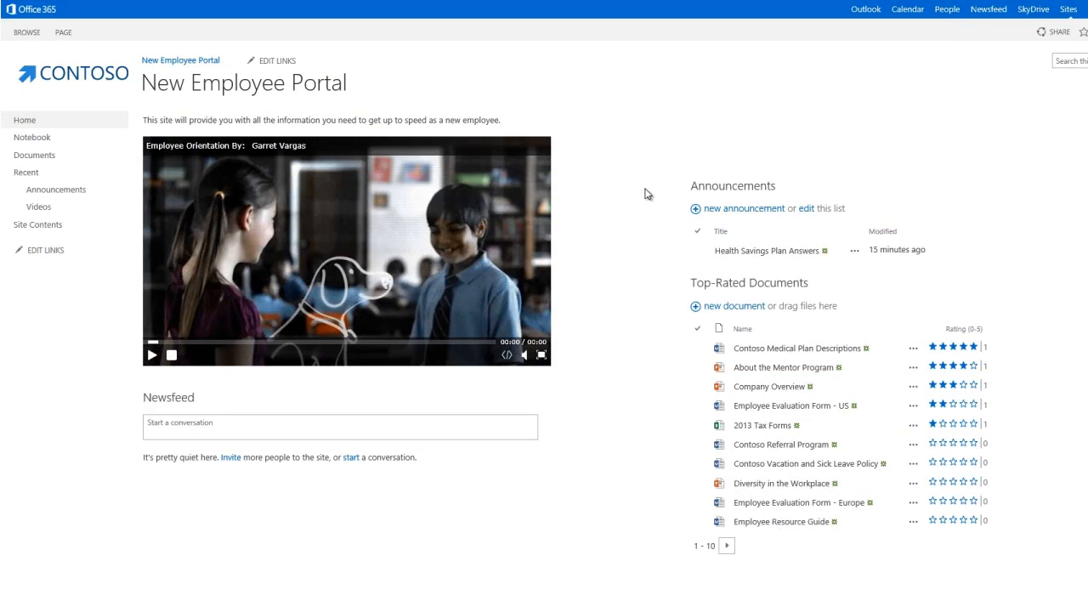
Step: Add a Custom List app named "Mentor Requests" to the New Employee Portal site
{"action": "left_click", "coordinate": [1050, 12]}
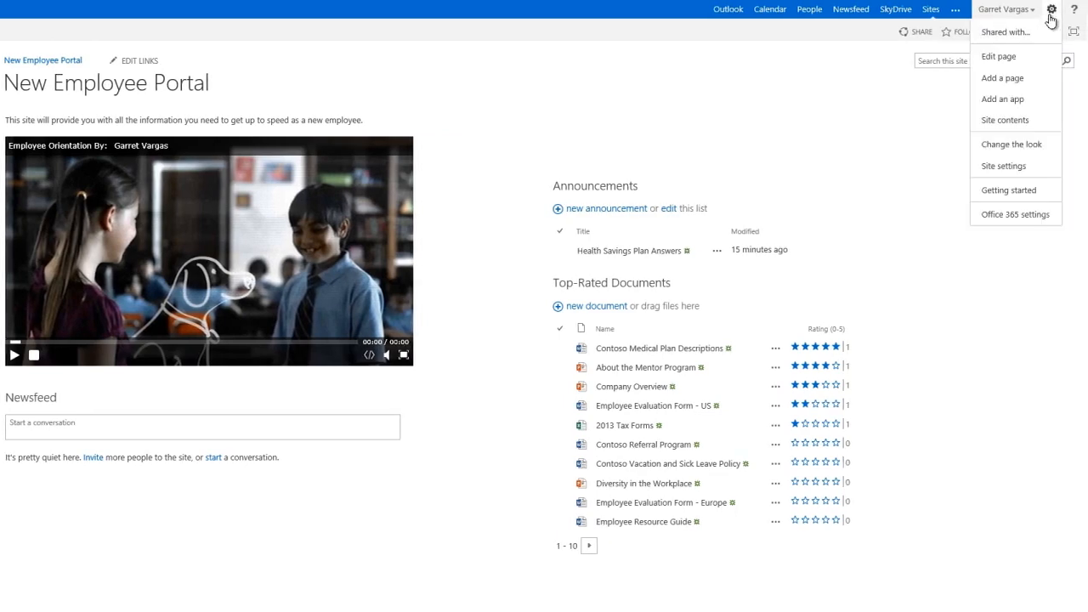
{"action": "left_click", "coordinate": [1046, 100]}
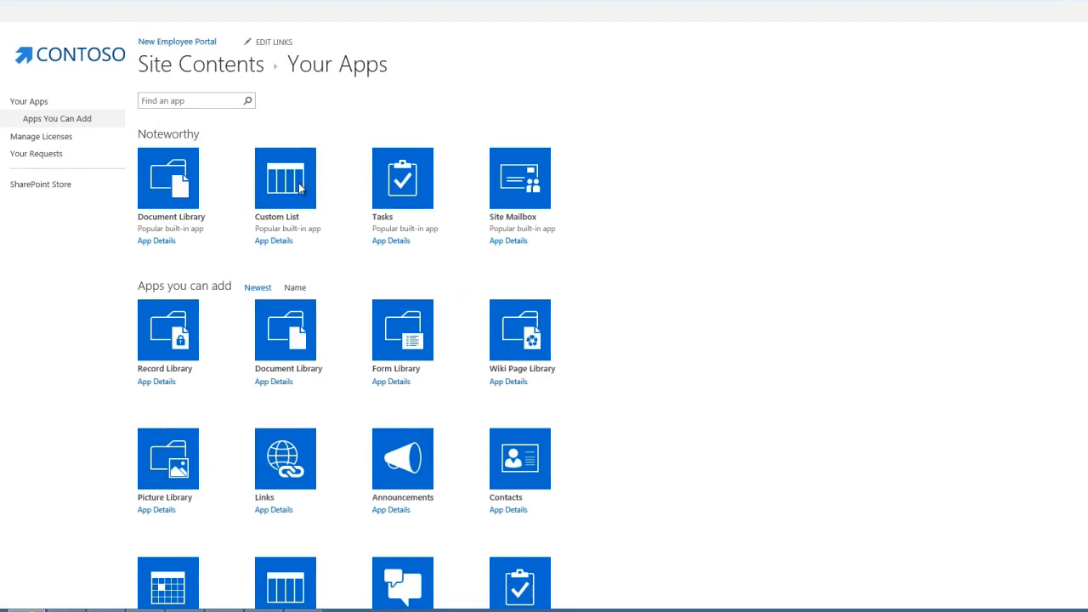
{"action": "left_click", "coordinate": [298, 187]}
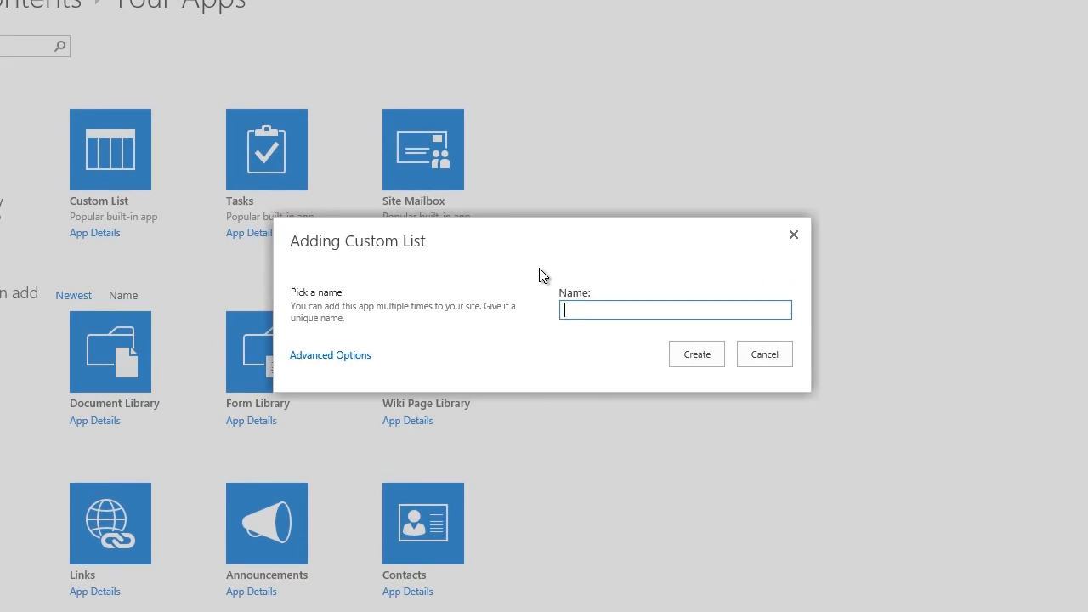
{"action": "type", "text": "Mentor Requests"}
{"action": "left_click", "coordinate": [684, 358]}
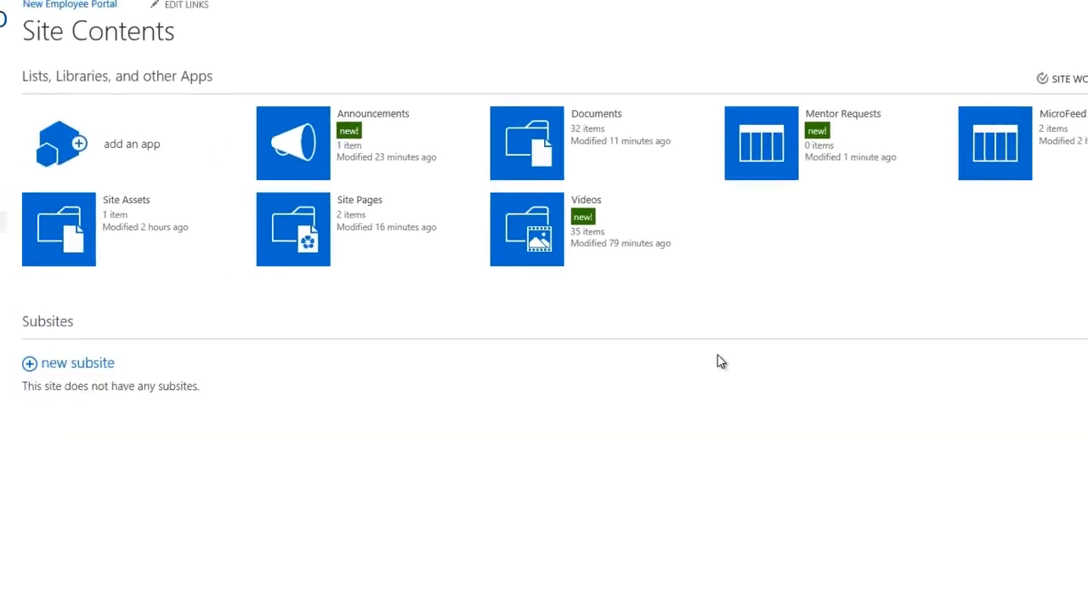
Step: Open the Mentor Requests list and start a new Choice column named "Skill Area Required"
{"action": "left_click", "coordinate": [790, 185]}
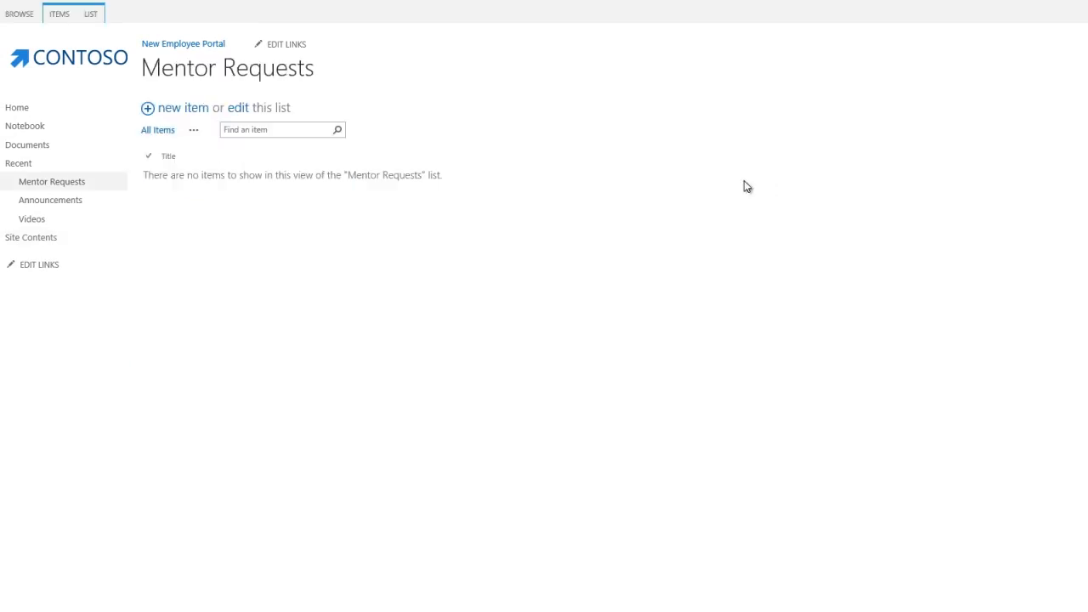
{"action": "left_click", "coordinate": [97, 21]}
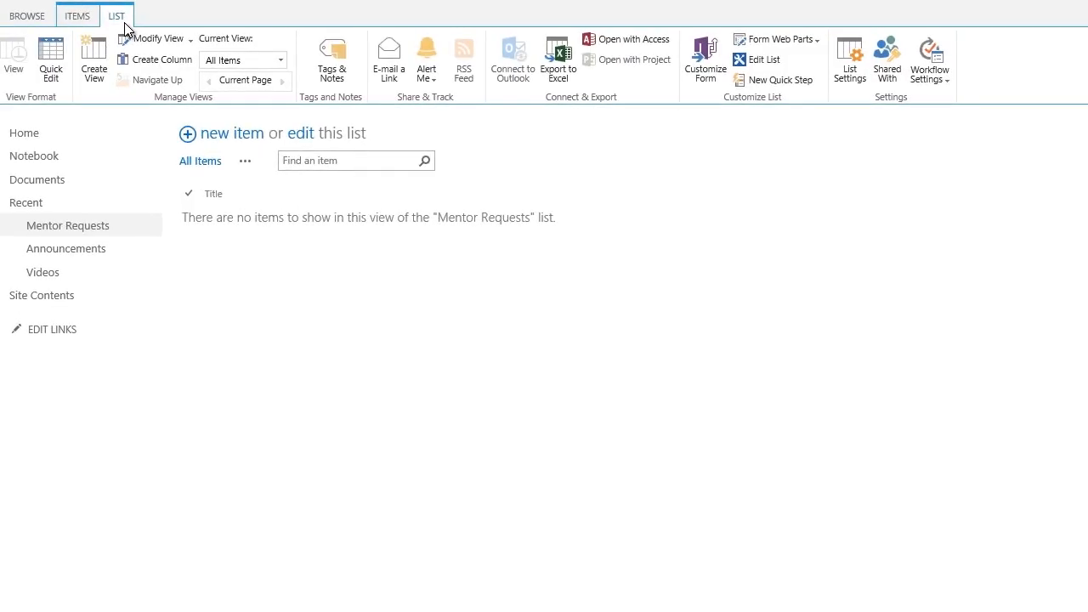
{"action": "left_click", "coordinate": [163, 60]}
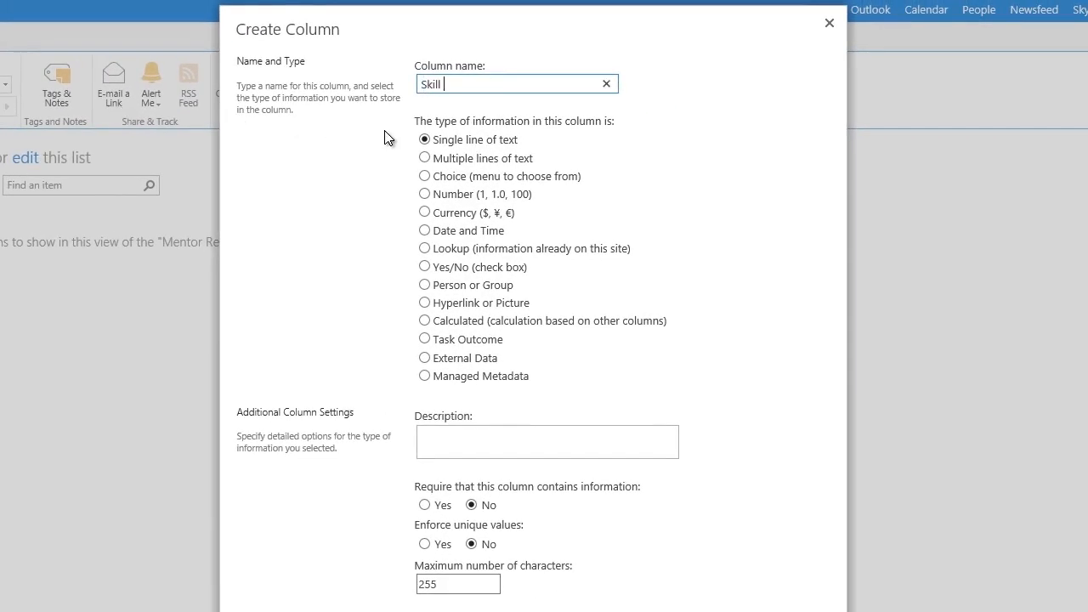
{"action": "type", "text": "Skill Area Required"}
{"action": "left_click", "coordinate": [424, 176]}
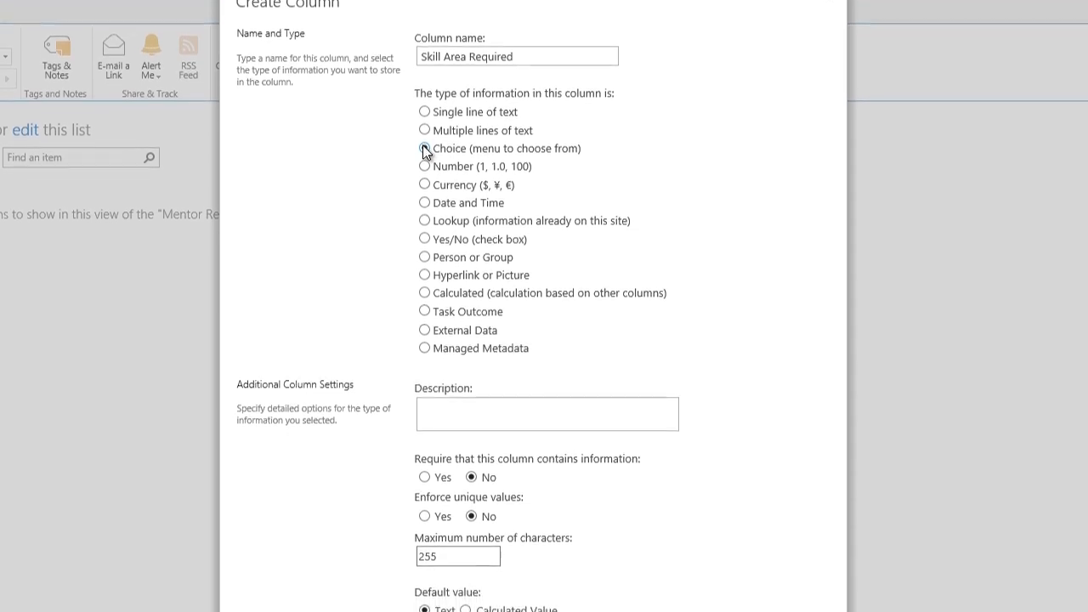
{"action": "left_click", "coordinate": [424, 137]}
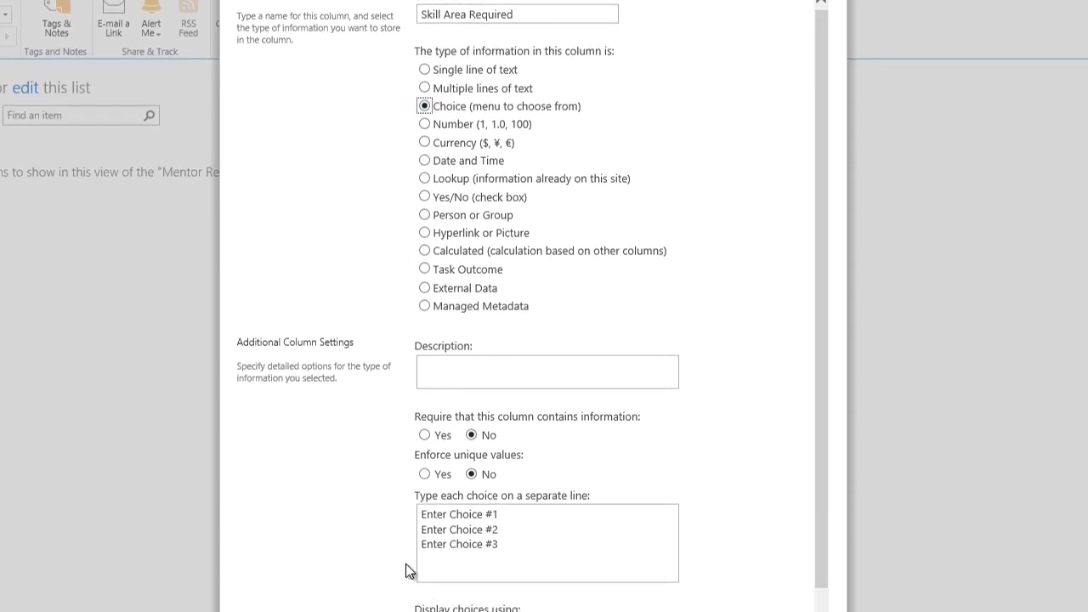
Step: Replace the placeholder choices with Engineering, Finance, Legal and Sales, and create the skill area column
{"action": "left_click_drag", "start_coordinate": [513, 545], "coordinate": [400, 497]}
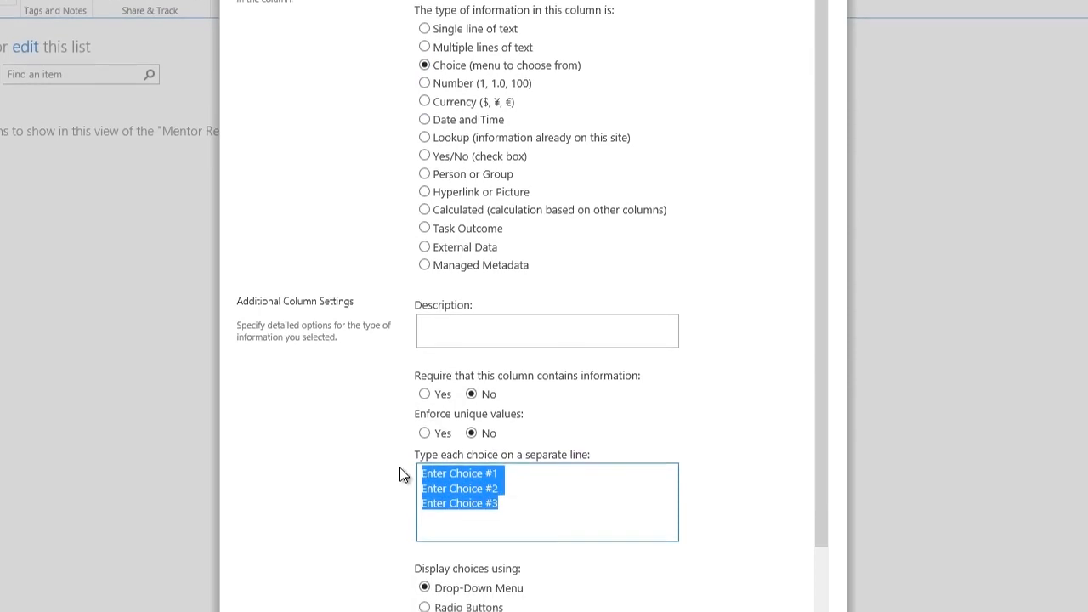
{"action": "type", "text": "Engineering"}
{"action": "key", "text": "Return"}
{"action": "type", "text": "Finance"}
{"action": "key", "text": "Return"}
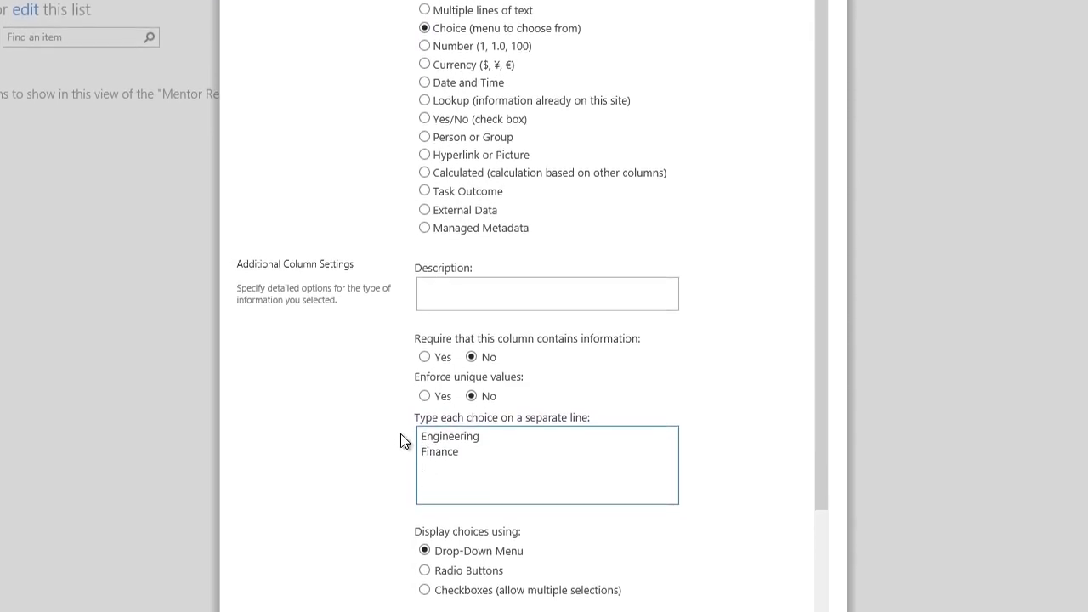
{"action": "type", "text": "Legal"}
{"action": "key", "text": "Return"}
{"action": "type", "text": "Sales"}
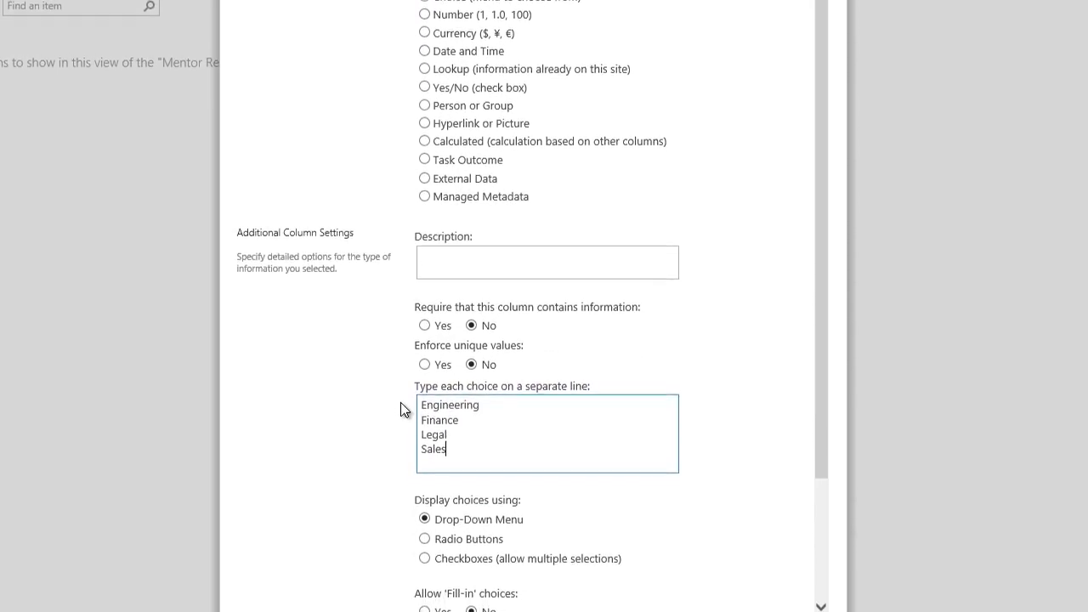
{"action": "scroll", "coordinate": [400, 402], "scroll_direction": "down", "scroll_amount": 3}
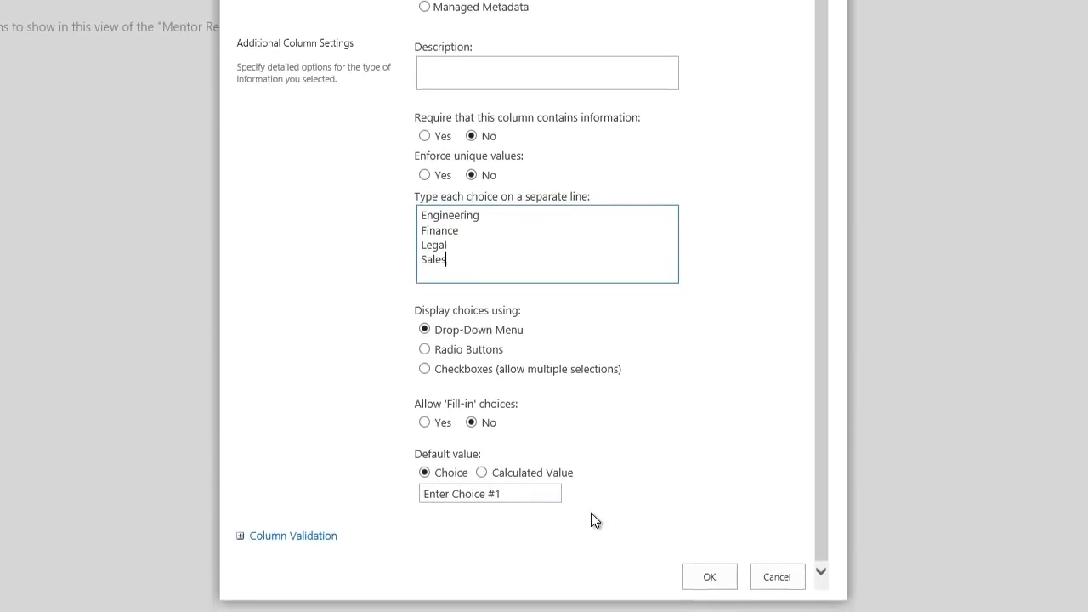
{"action": "left_click", "coordinate": [705, 576]}
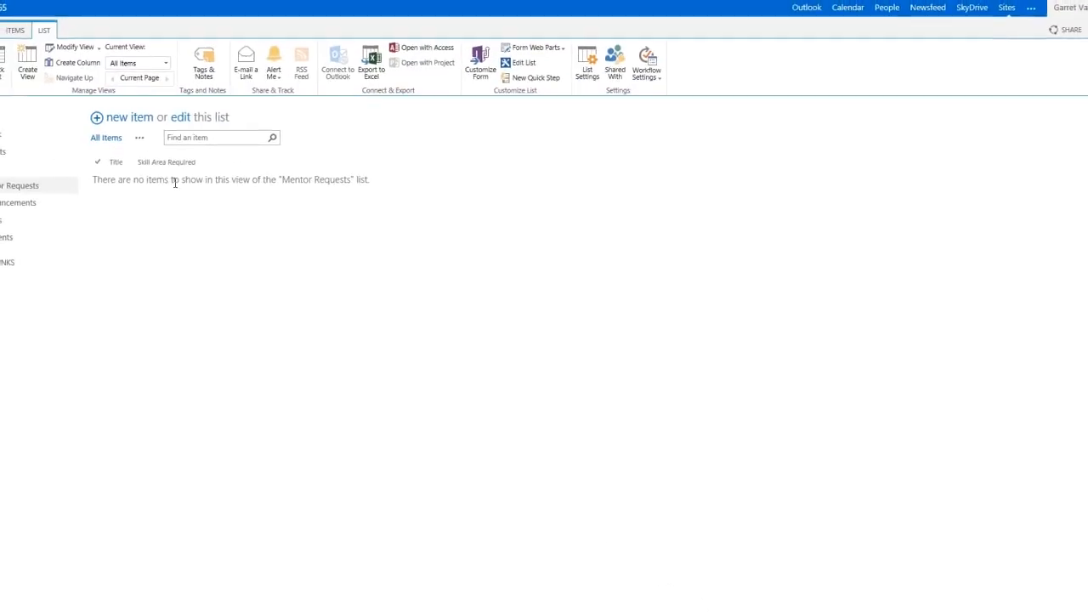
Step: Create a Person or Group column named "Requester" in the Mentor Requests list
{"action": "left_click", "coordinate": [88, 62]}
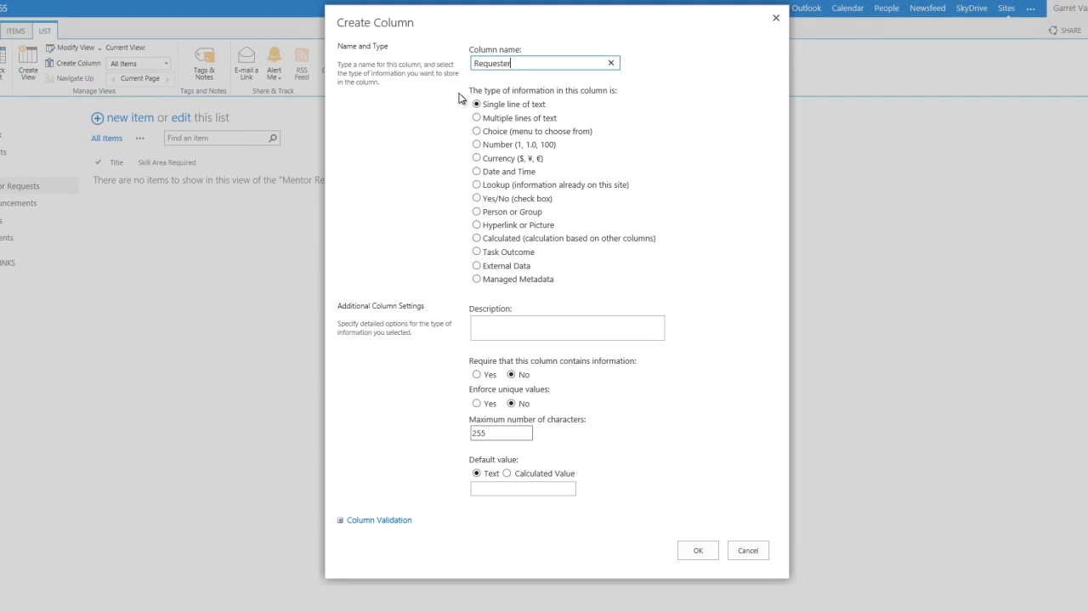
{"action": "left_click", "coordinate": [476, 213]}
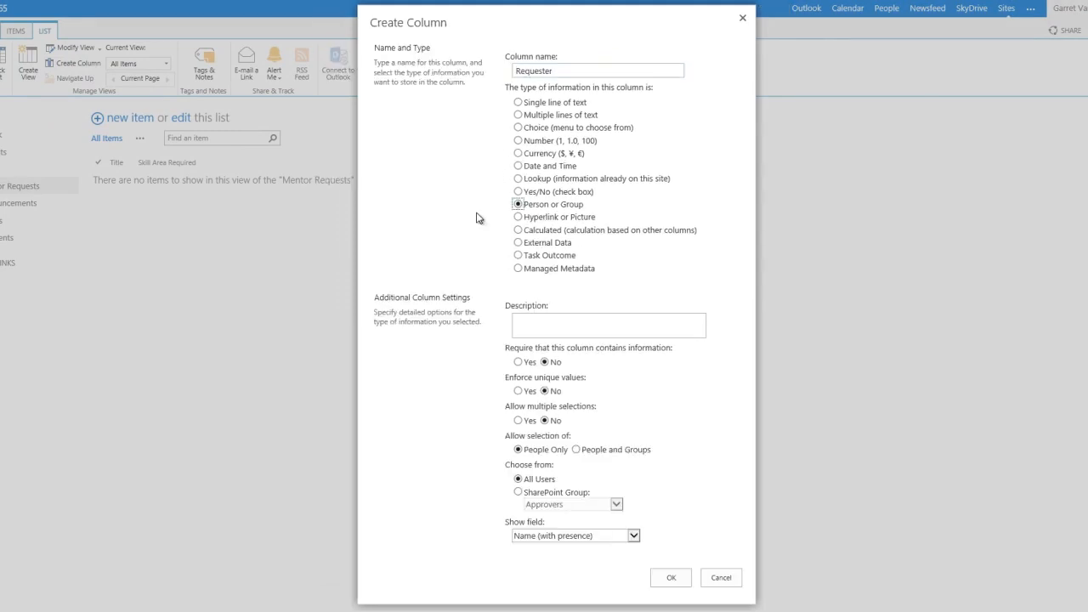
{"action": "left_click", "coordinate": [665, 578]}
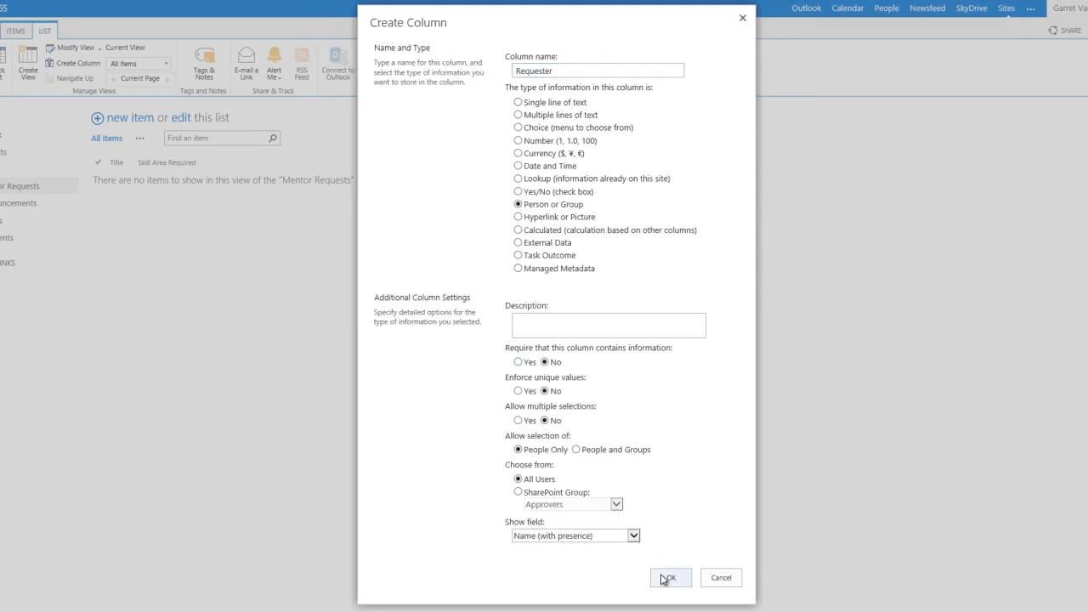
Step: Create a Date and Time column named "Mentoring Start Date" in the list
{"action": "left_click", "coordinate": [85, 65]}
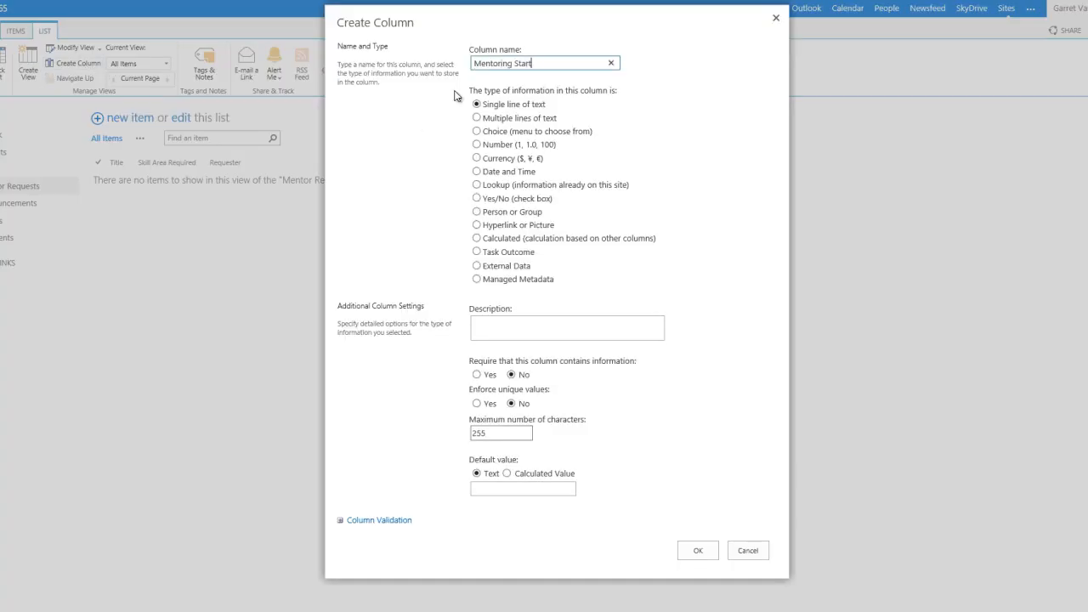
{"action": "left_click", "coordinate": [477, 172]}
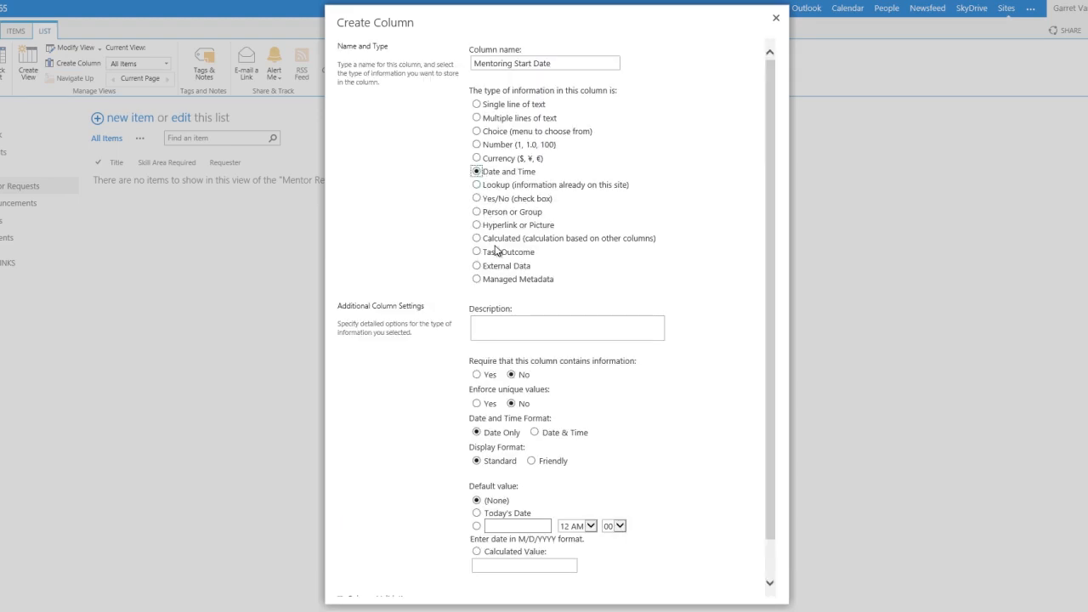
{"action": "scroll", "coordinate": [586, 451], "scroll_direction": "down", "scroll_amount": 1}
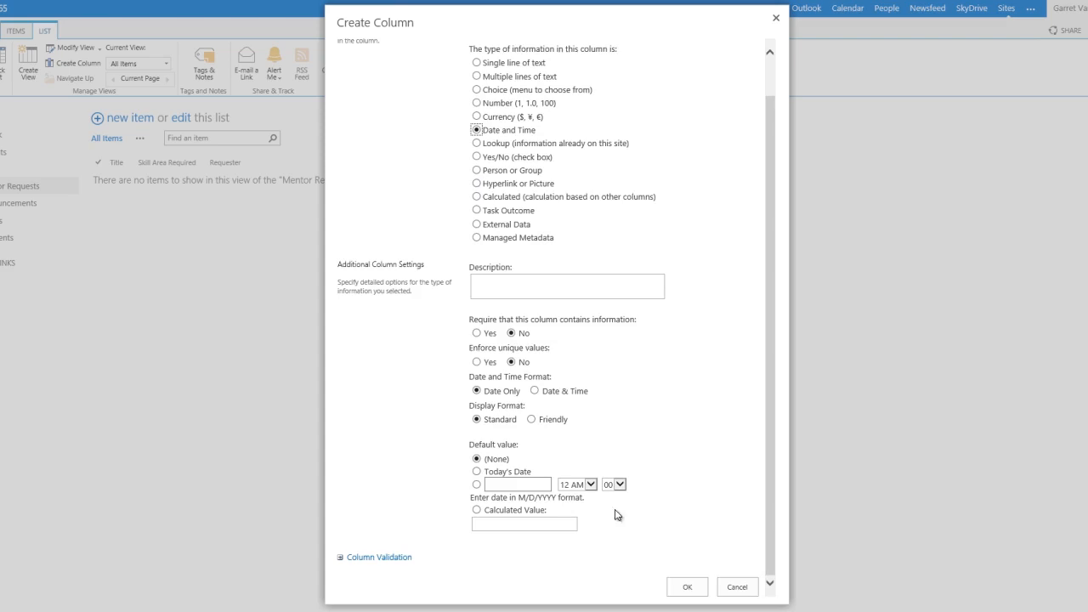
{"action": "left_click", "coordinate": [685, 587]}
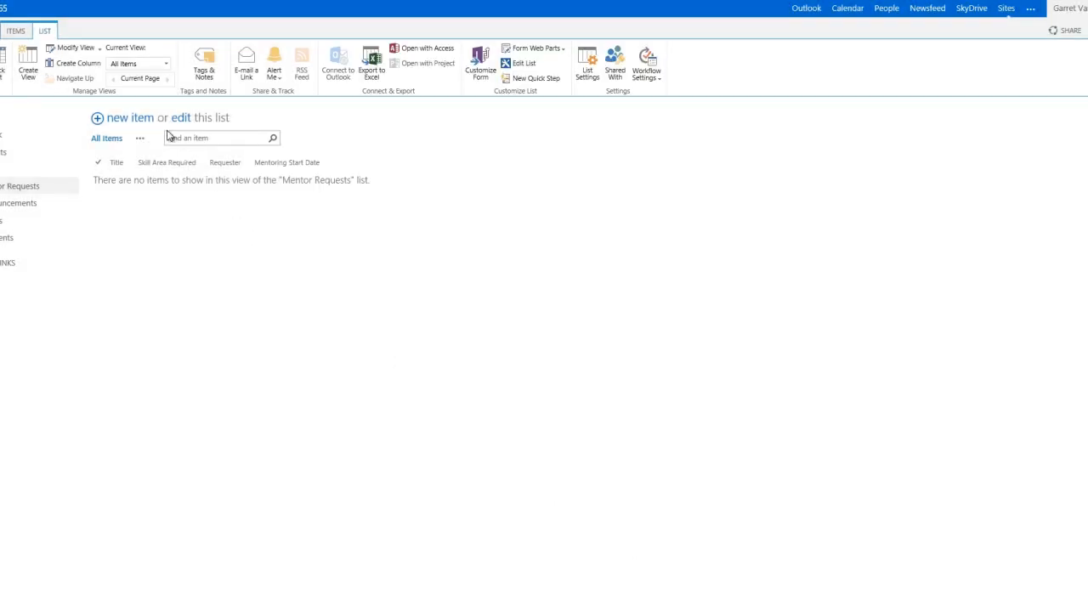
Step: Create a Number column named "Number of Days" with 0 decimal places in the list
{"action": "left_click", "coordinate": [88, 64]}
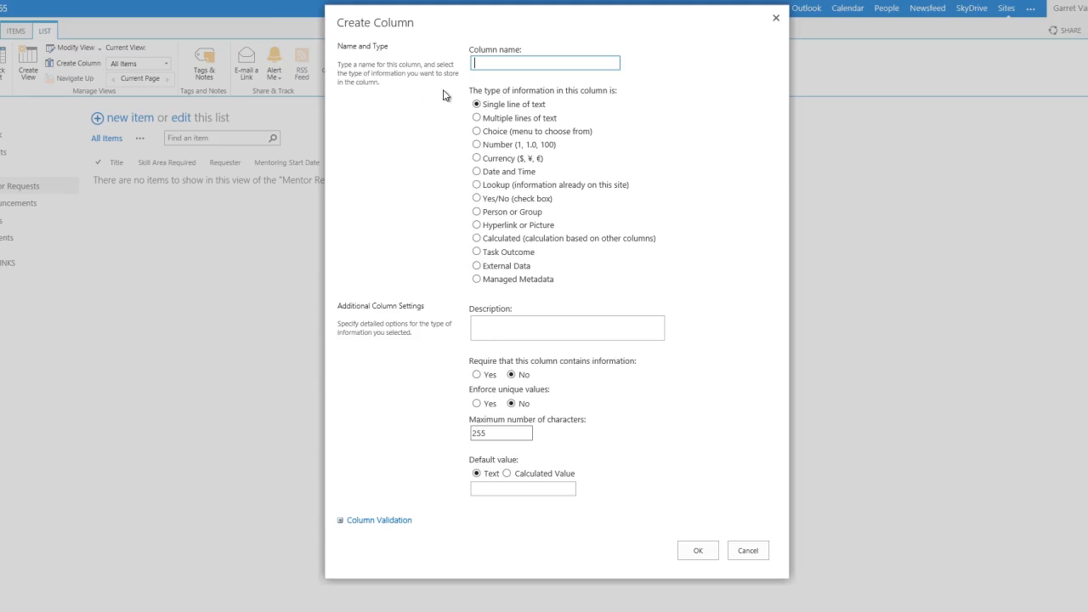
{"action": "left_click", "coordinate": [477, 145]}
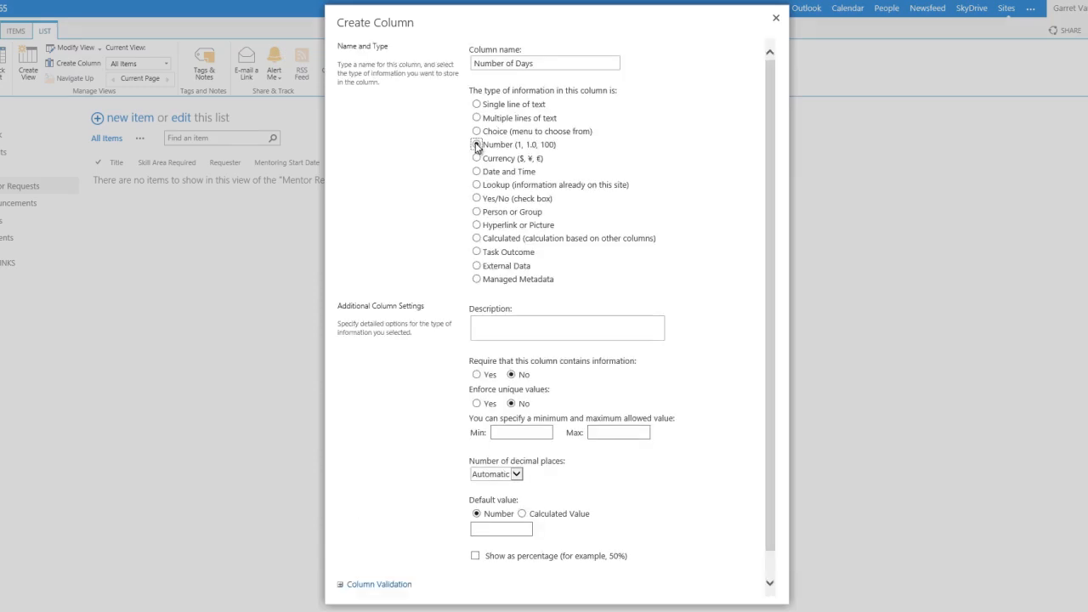
{"action": "left_click", "coordinate": [515, 476]}
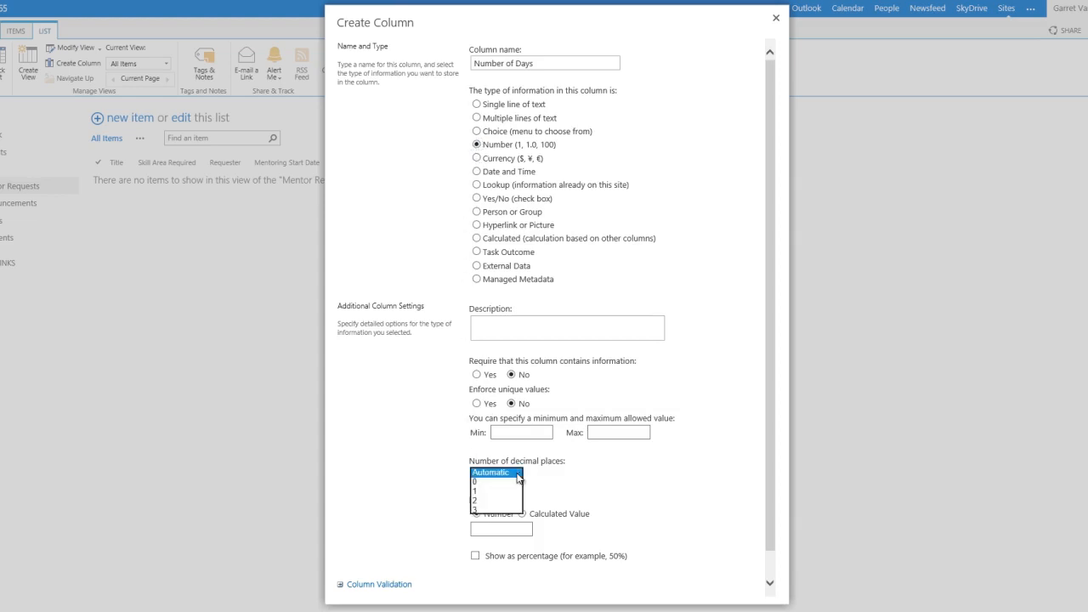
{"action": "left_click", "coordinate": [514, 482]}
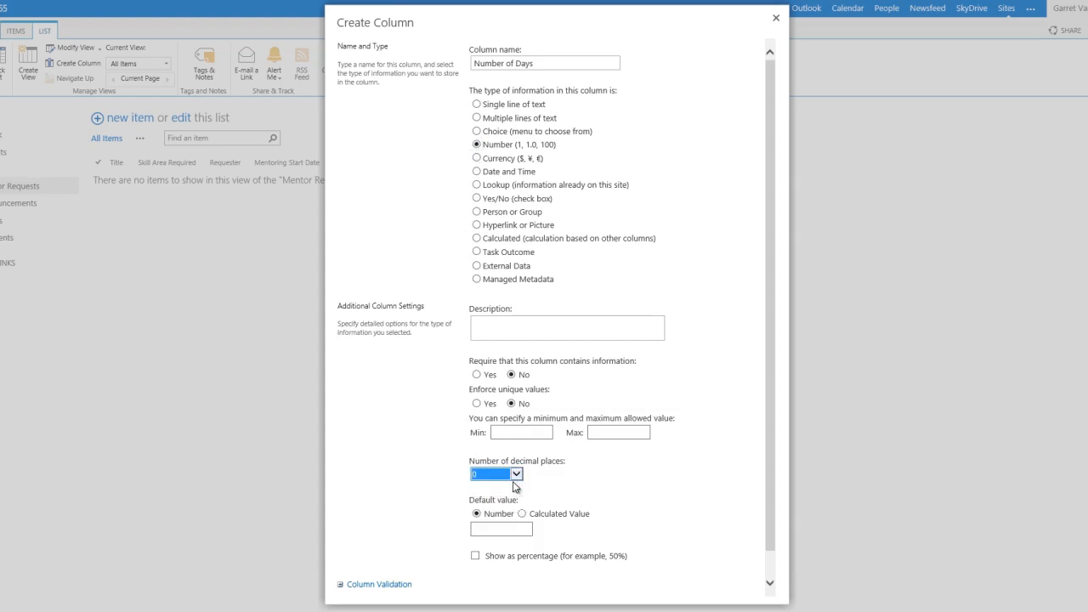
{"action": "scroll", "coordinate": [515, 486], "scroll_direction": "down", "scroll_amount": 1}
{"action": "left_click", "coordinate": [677, 586]}
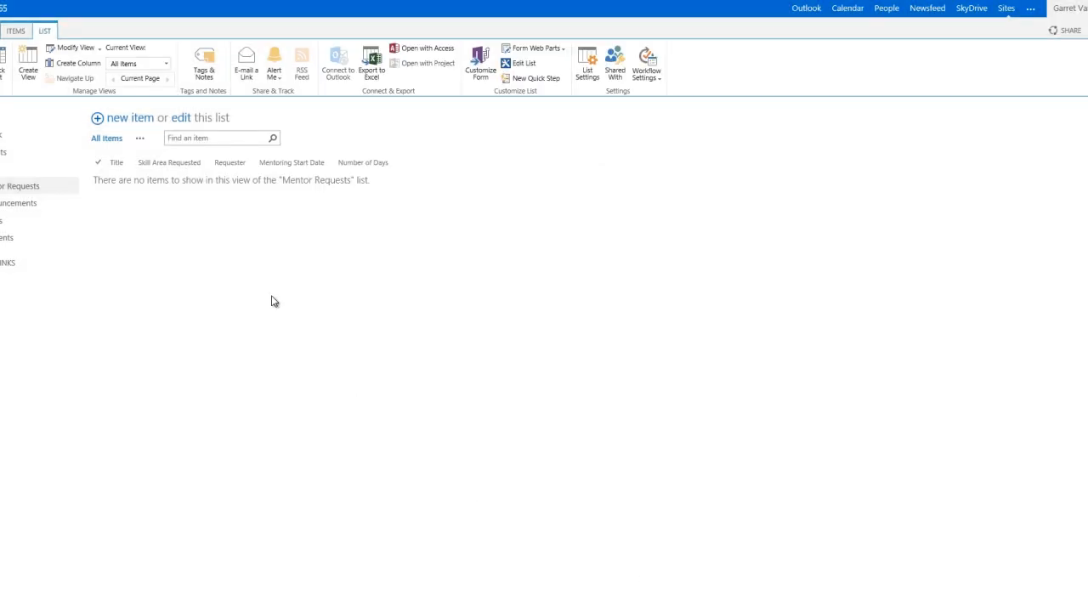
Step: Fill in a new list item titled "Need engineering help" with the requester's name and mentoring start date 8/13/2013
{"action": "left_click", "coordinate": [130, 123]}
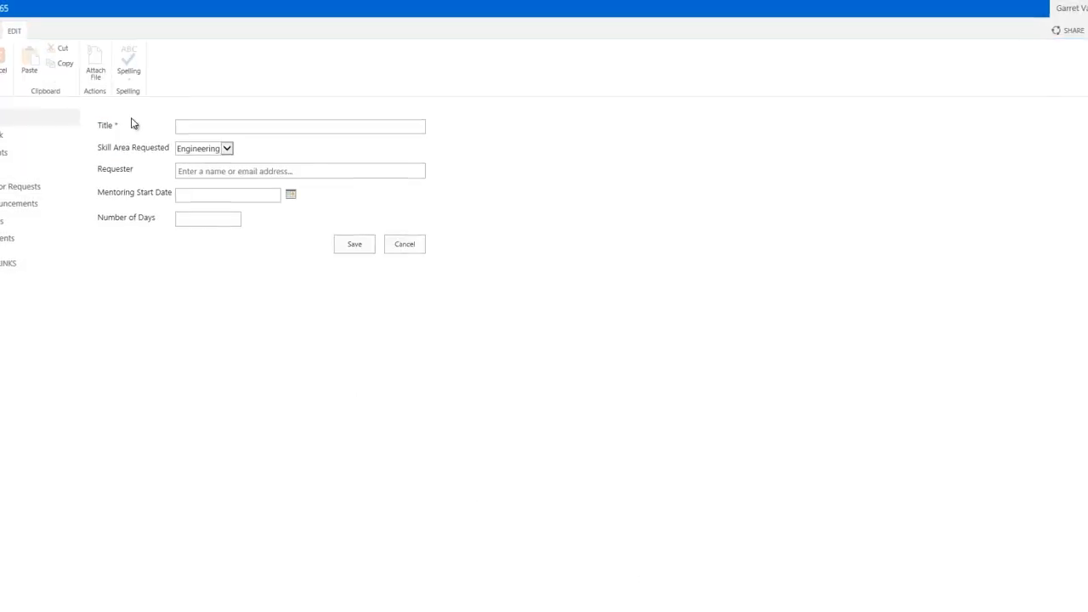
{"action": "type", "text": "Need engineering help"}
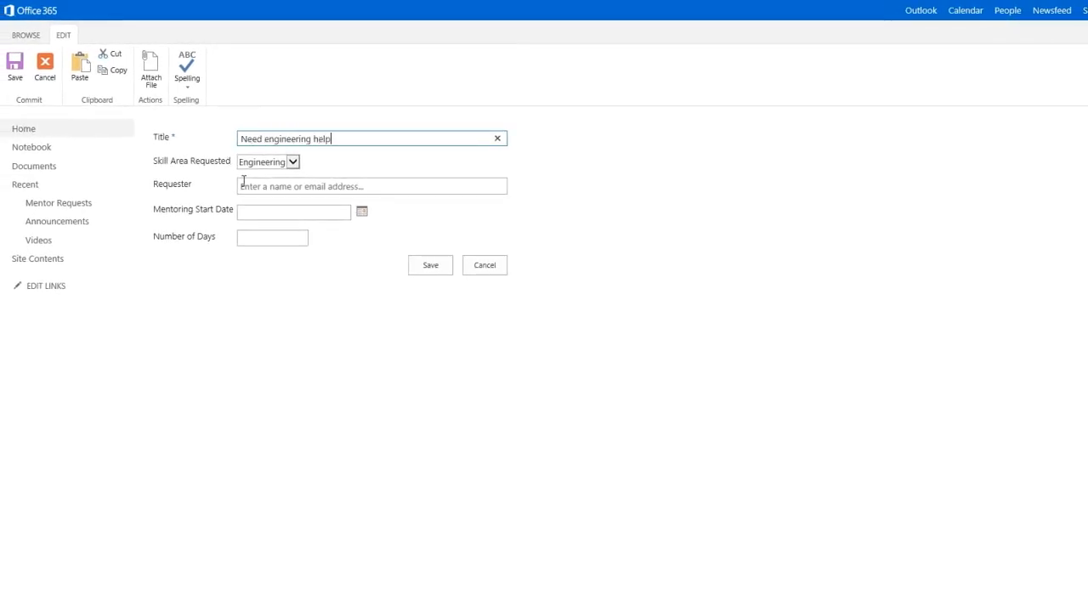
{"action": "left_click", "coordinate": [243, 181]}
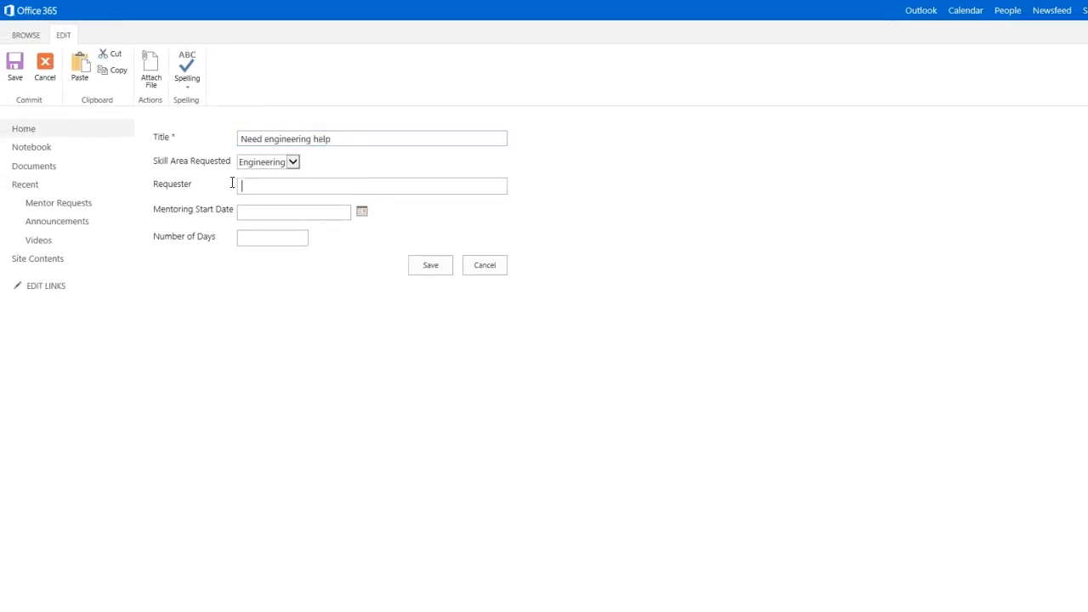
{"action": "type", "text": "Gar"}
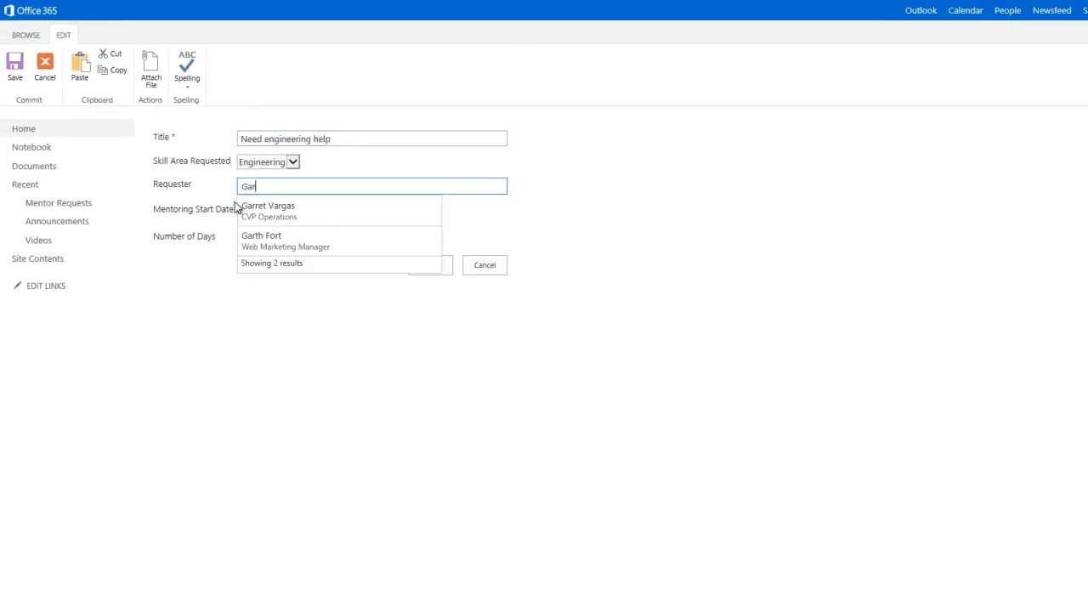
{"action": "left_click", "coordinate": [250, 210]}
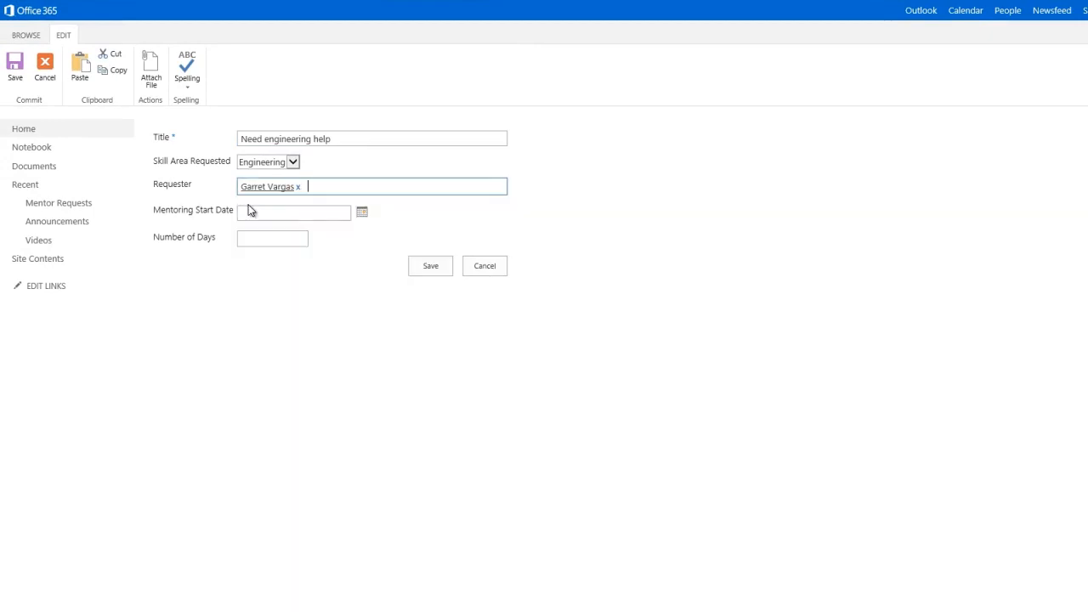
{"action": "left_click", "coordinate": [361, 215]}
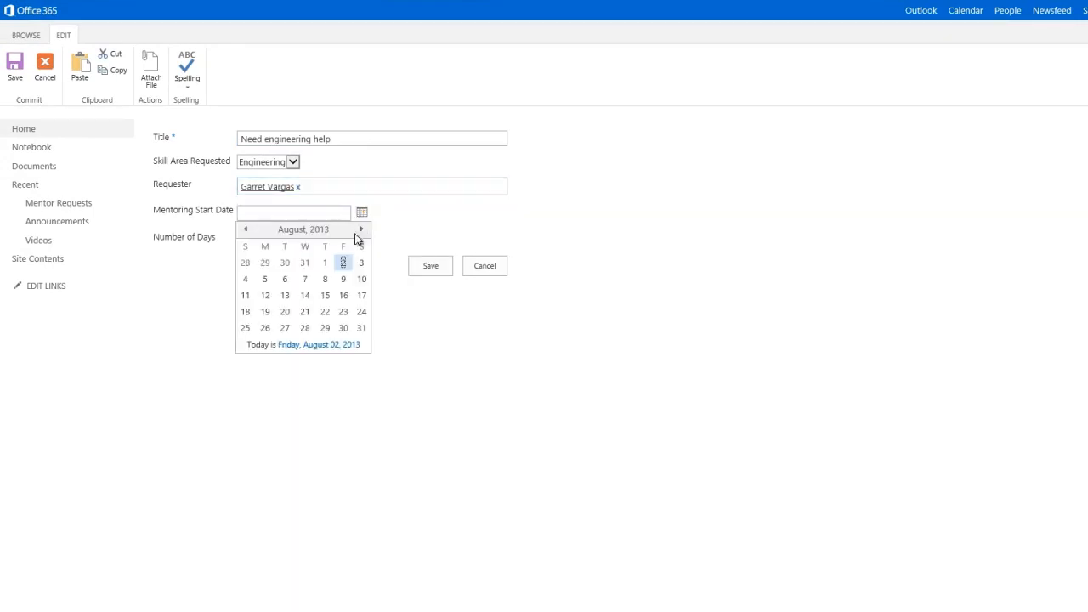
{"action": "left_click", "coordinate": [292, 297]}
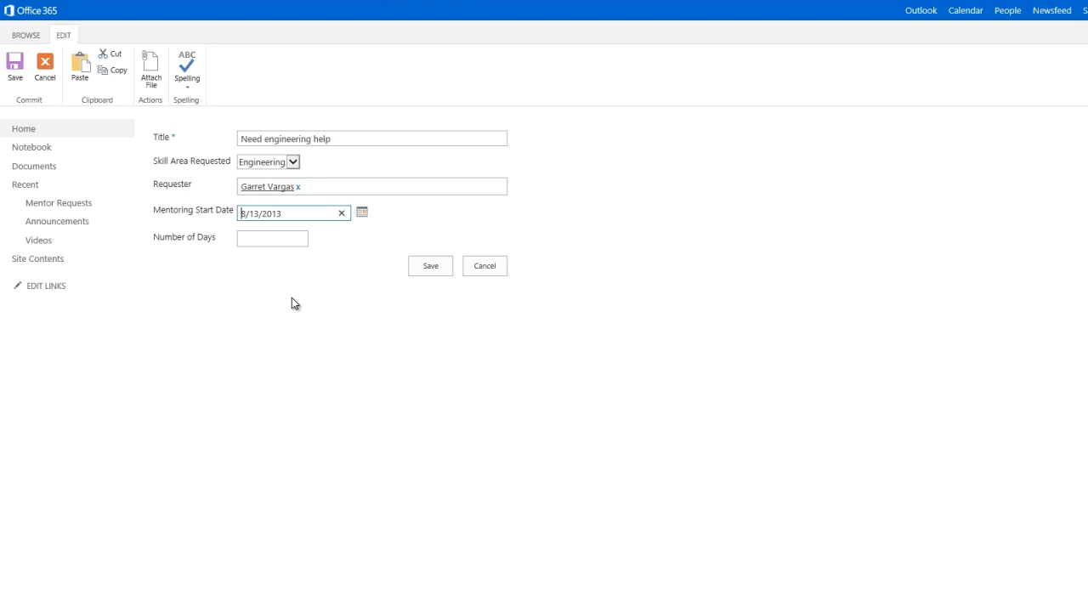
{"action": "left_click", "coordinate": [250, 244]}
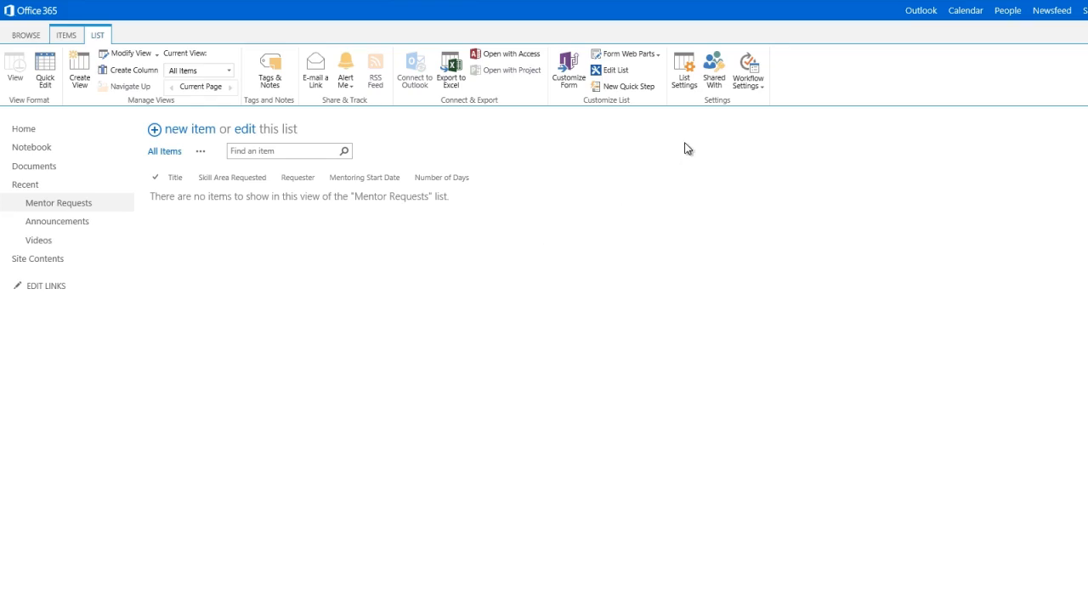
Step: Add an Approval - SharePoint 2010 workflow named "Mentor Request Approval" to the Mentor Requests list, started by creating a new item
{"action": "left_click", "coordinate": [756, 85]}
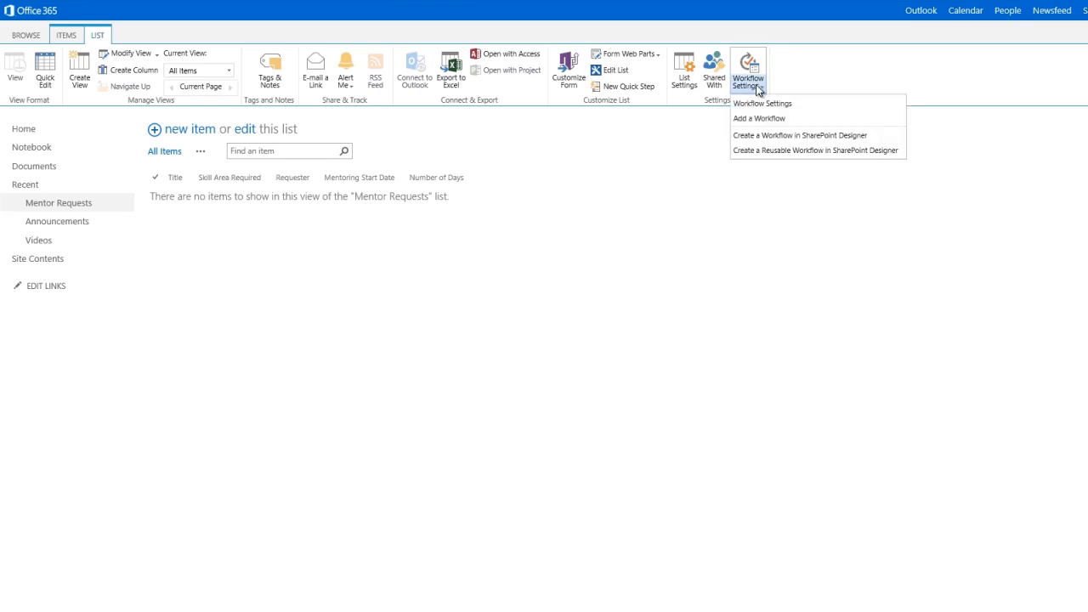
{"action": "left_click", "coordinate": [752, 119]}
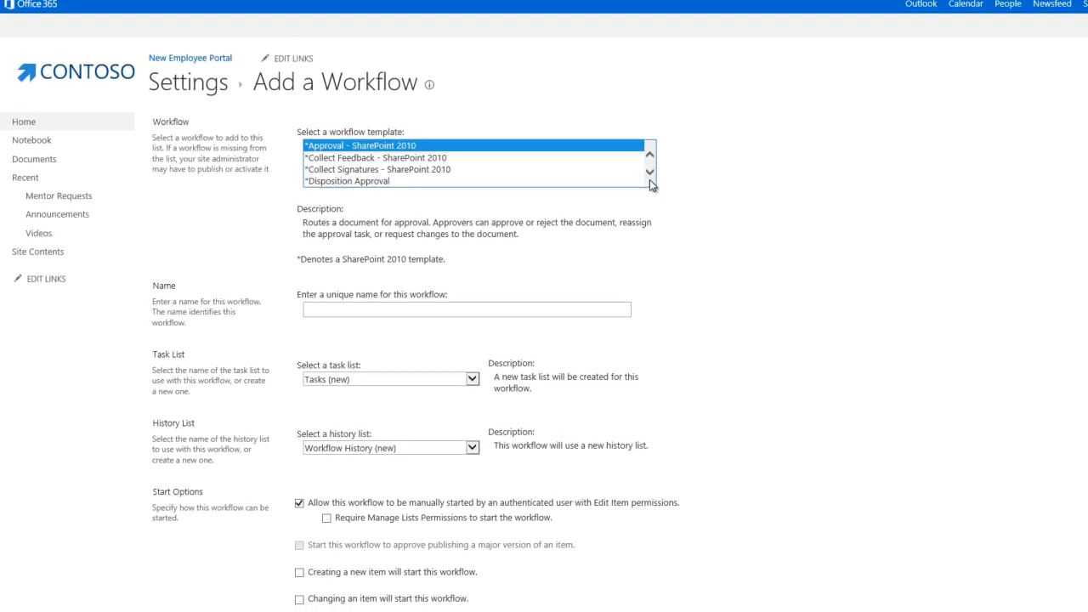
{"action": "scroll", "coordinate": [650, 180], "scroll_direction": "down", "scroll_amount": 1}
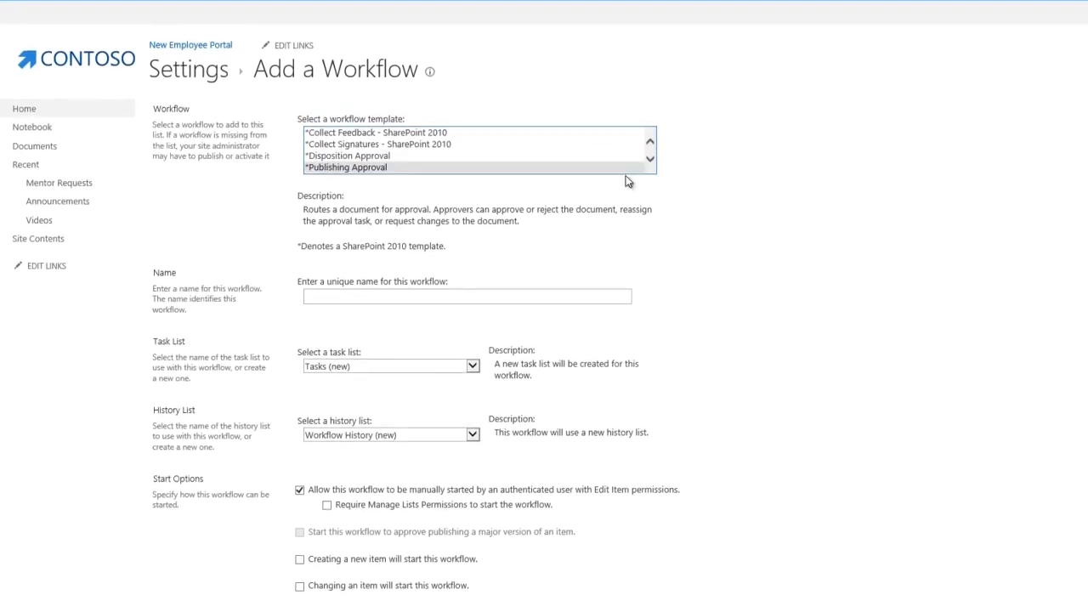
{"action": "left_click", "coordinate": [391, 296]}
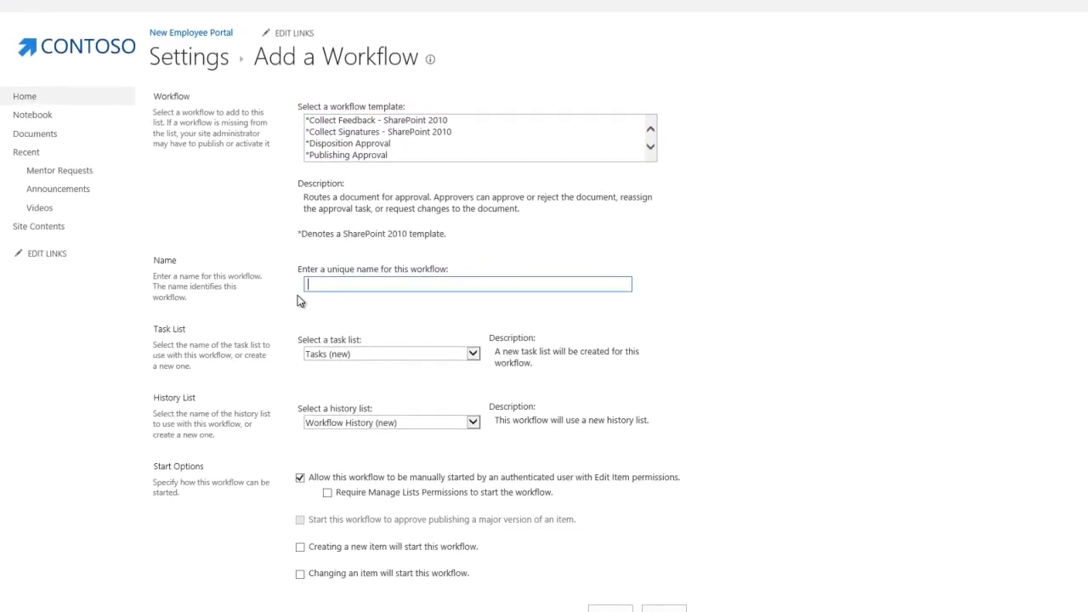
{"action": "type", "text": "Mentor Request Approval"}
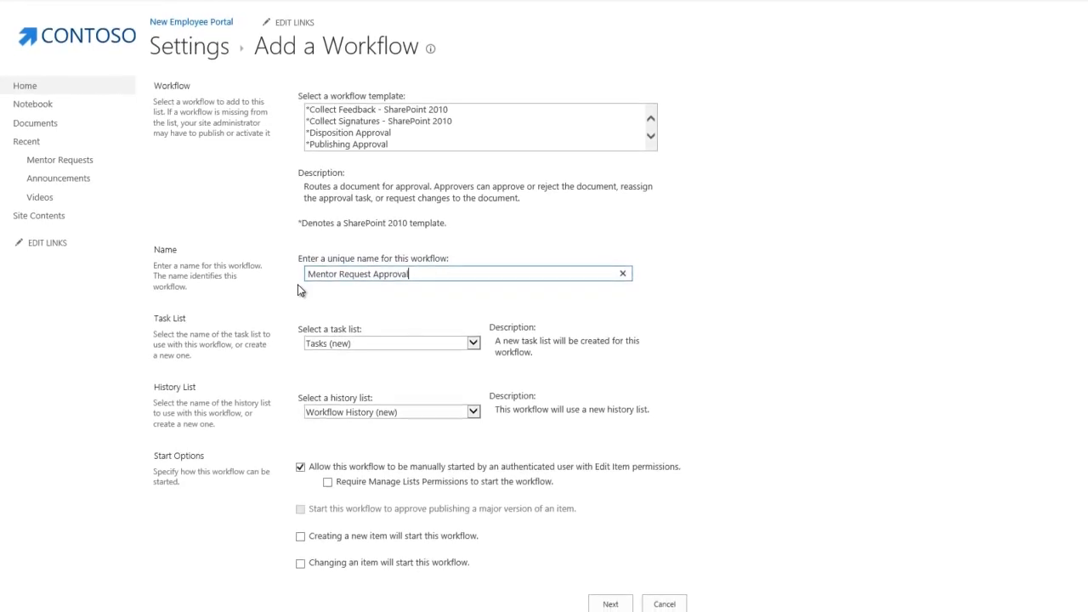
{"action": "left_click", "coordinate": [301, 530]}
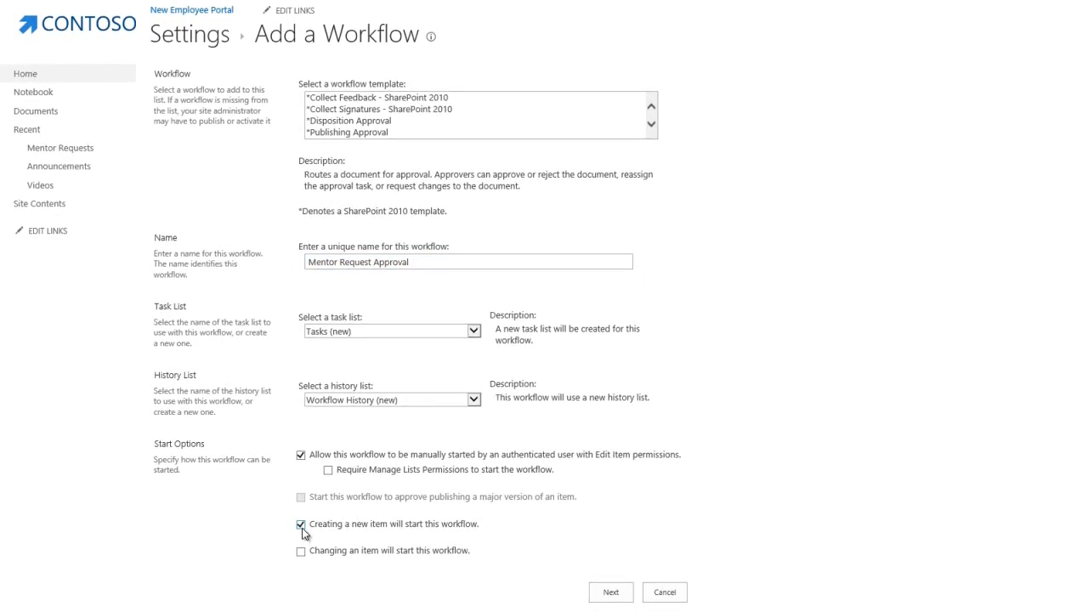
{"action": "left_click", "coordinate": [610, 592]}
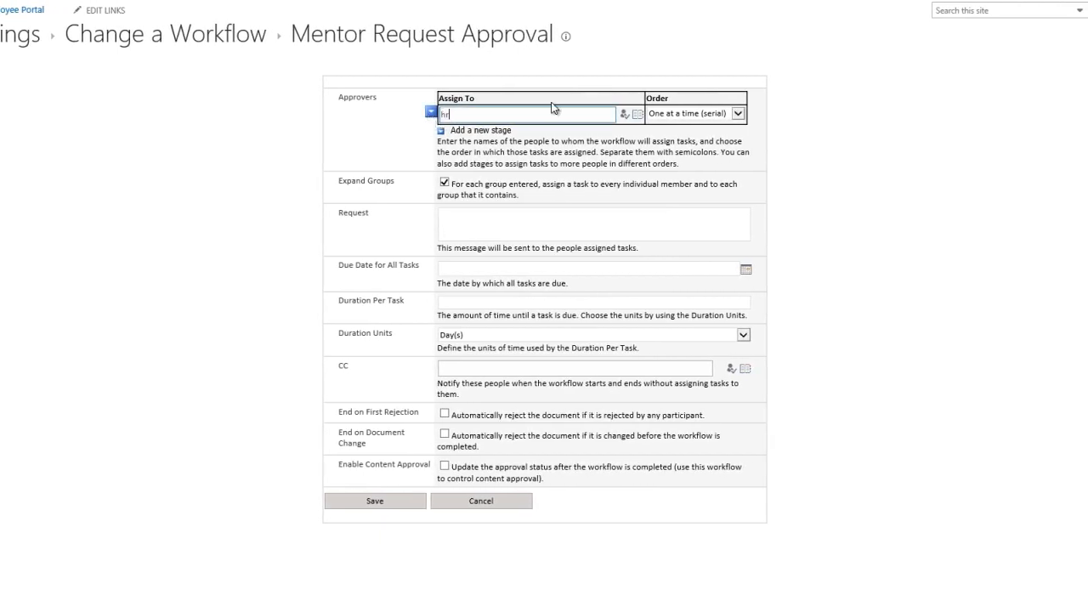
Step: Assign the workflow's approval tasks to HR and save the workflow
{"action": "left_click", "coordinate": [626, 117]}
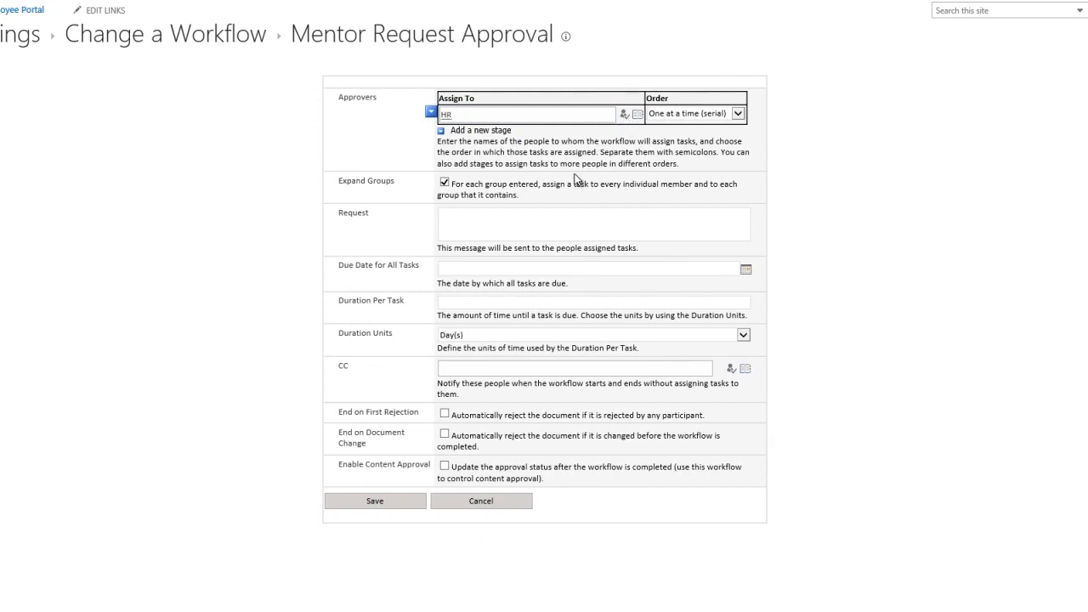
{"action": "left_click", "coordinate": [472, 302]}
{"action": "left_click", "coordinate": [372, 500]}
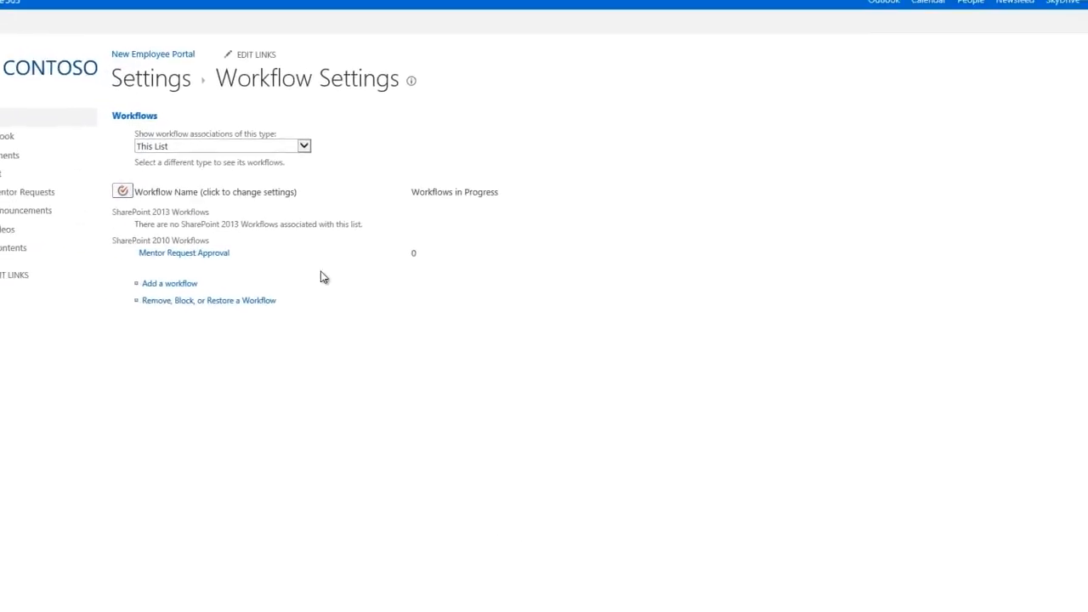
Step: Add a Links app named "Useful Links" to the New Employee Portal site
{"action": "left_click", "coordinate": [226, 67]}
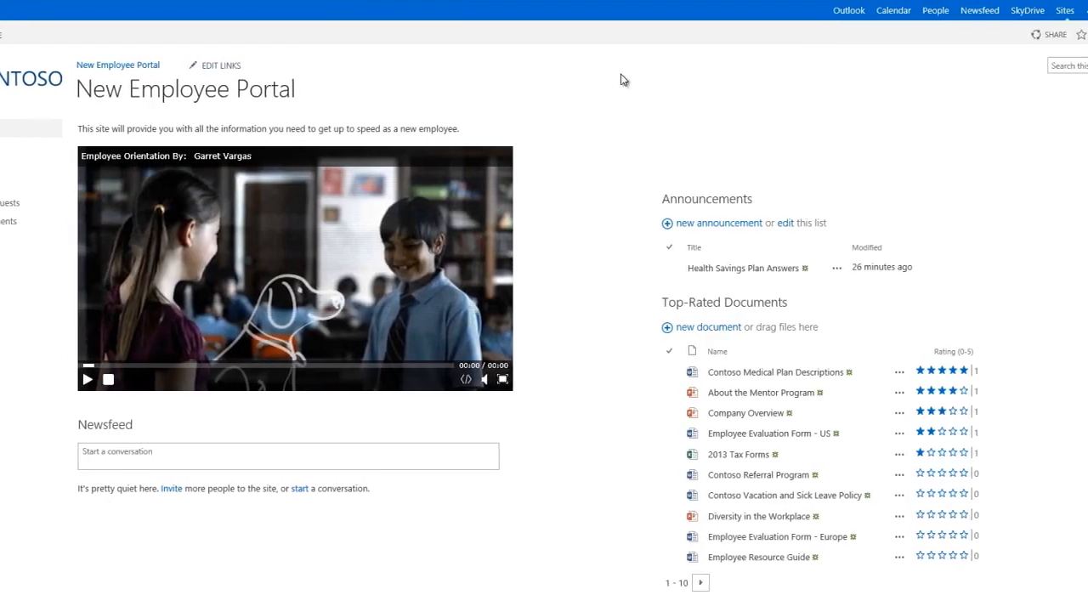
{"action": "left_click", "coordinate": [1062, 12]}
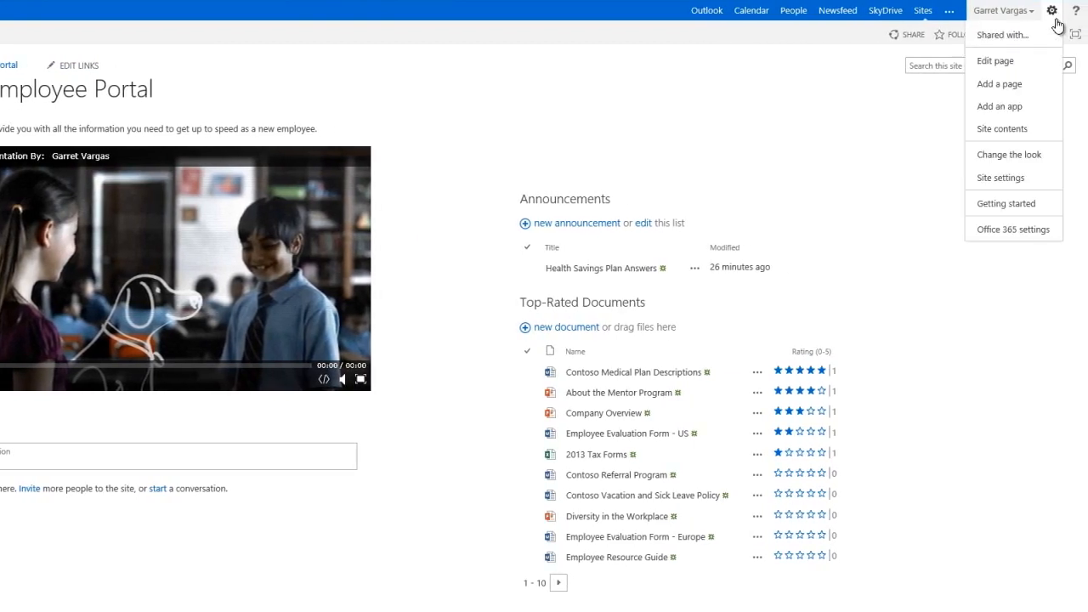
{"action": "left_click", "coordinate": [1052, 110]}
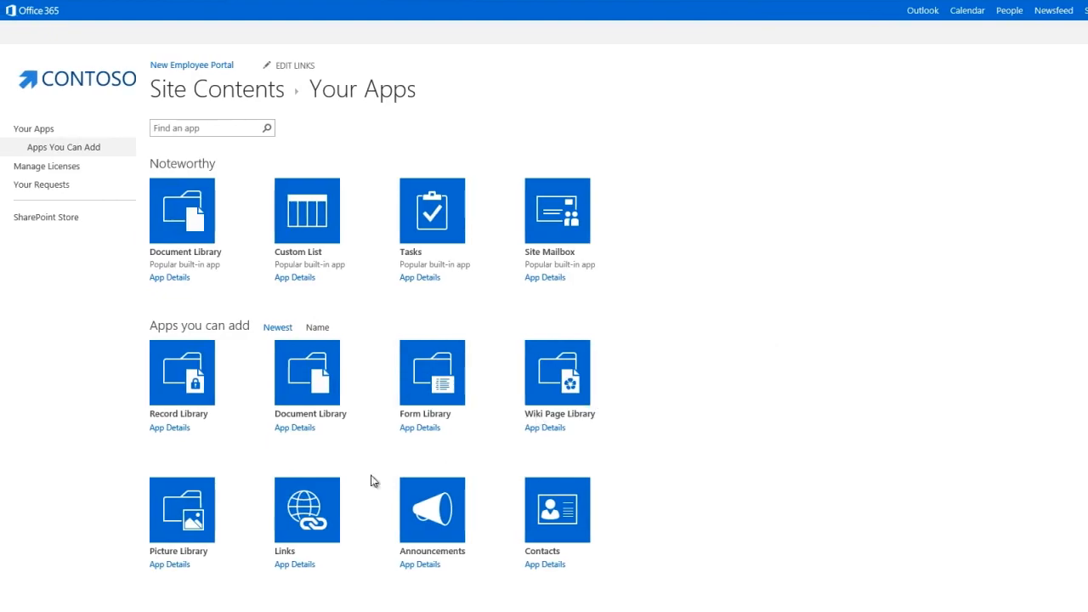
{"action": "left_click", "coordinate": [321, 492]}
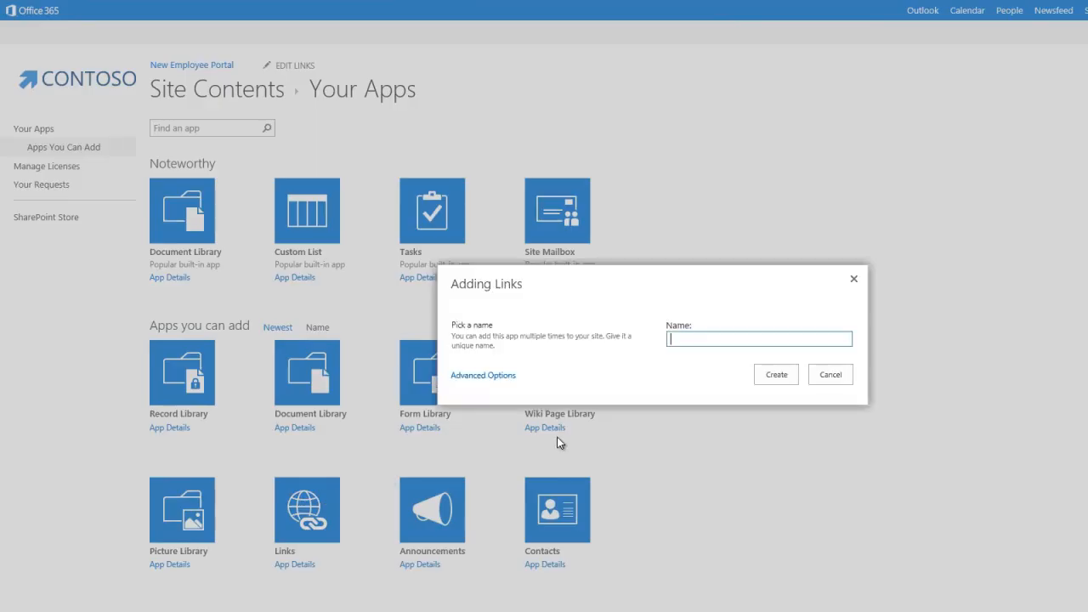
{"action": "type", "text": "Useful Links"}
{"action": "left_click", "coordinate": [765, 375]}
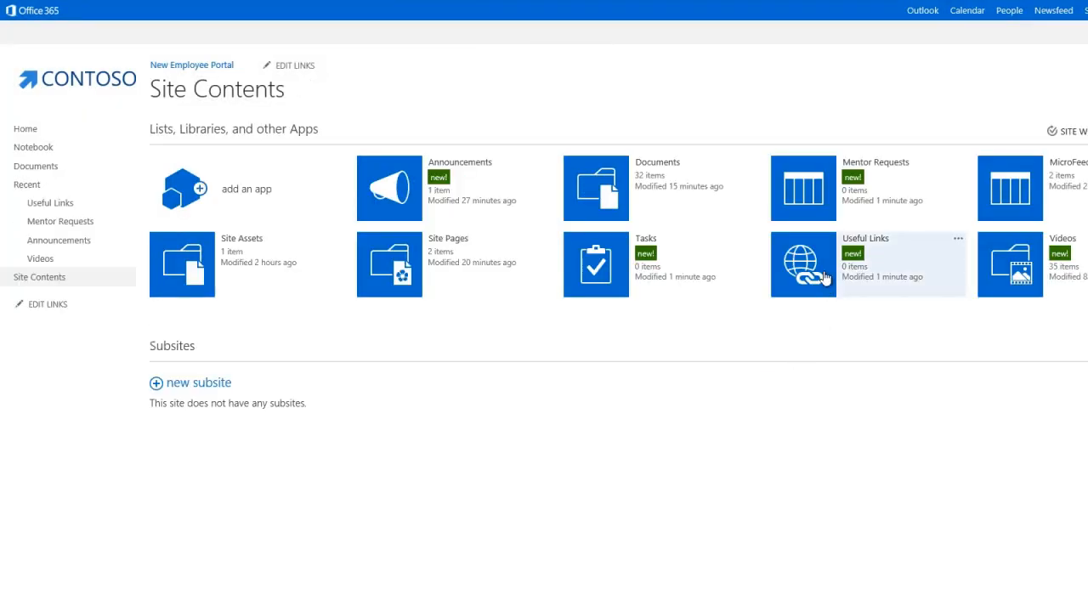
Step: Add a link described as "Request a Mentor" to the Useful Links list, using the copied Mentor Requests NewForm.aspx address
{"action": "left_click", "coordinate": [824, 278]}
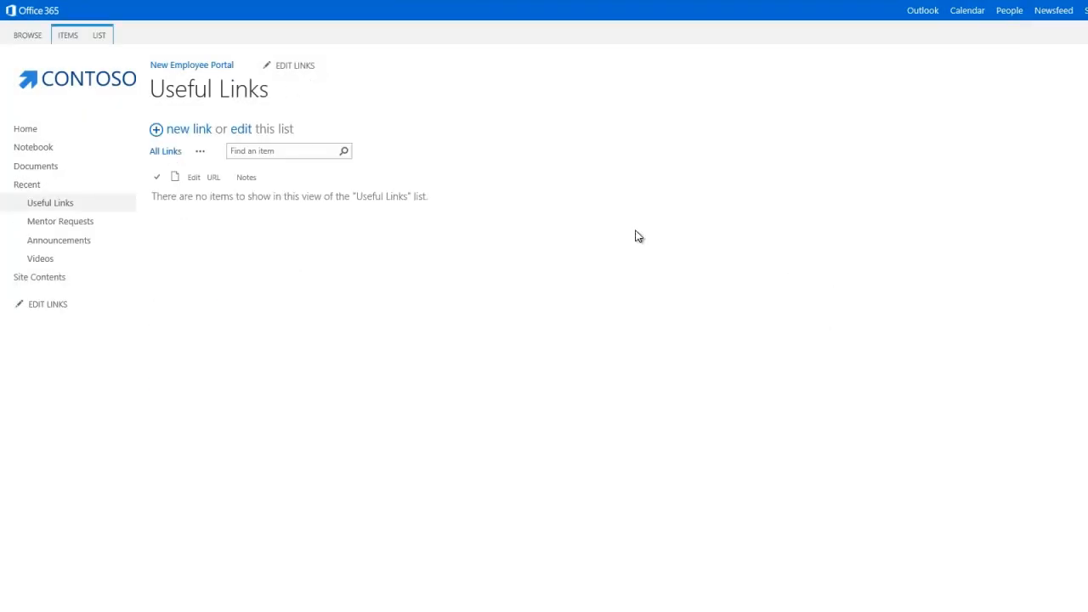
{"action": "left_click", "coordinate": [195, 139]}
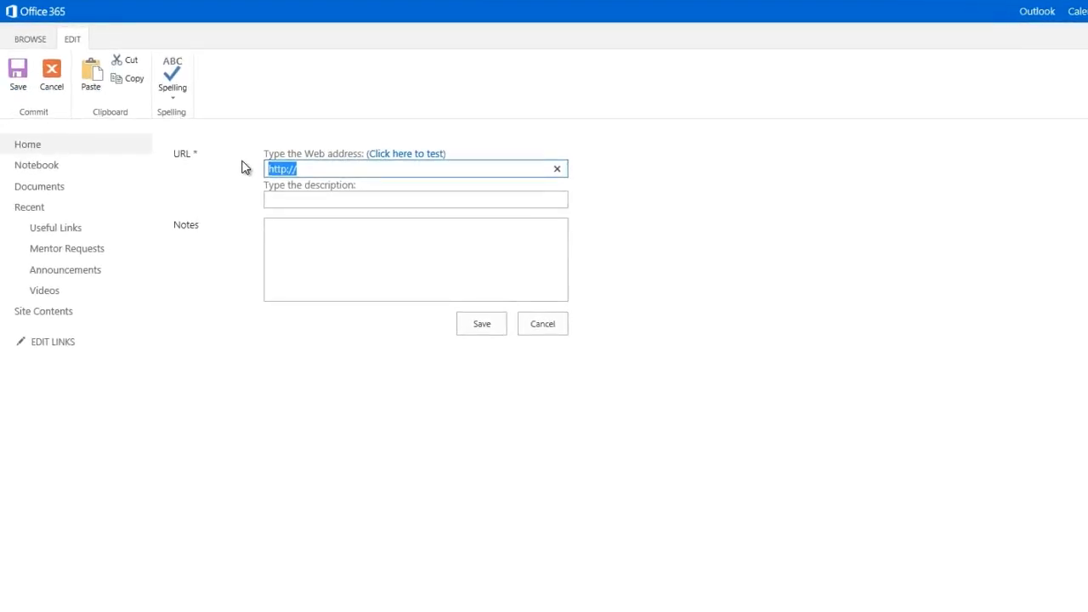
{"action": "left_click", "coordinate": [275, 197]}
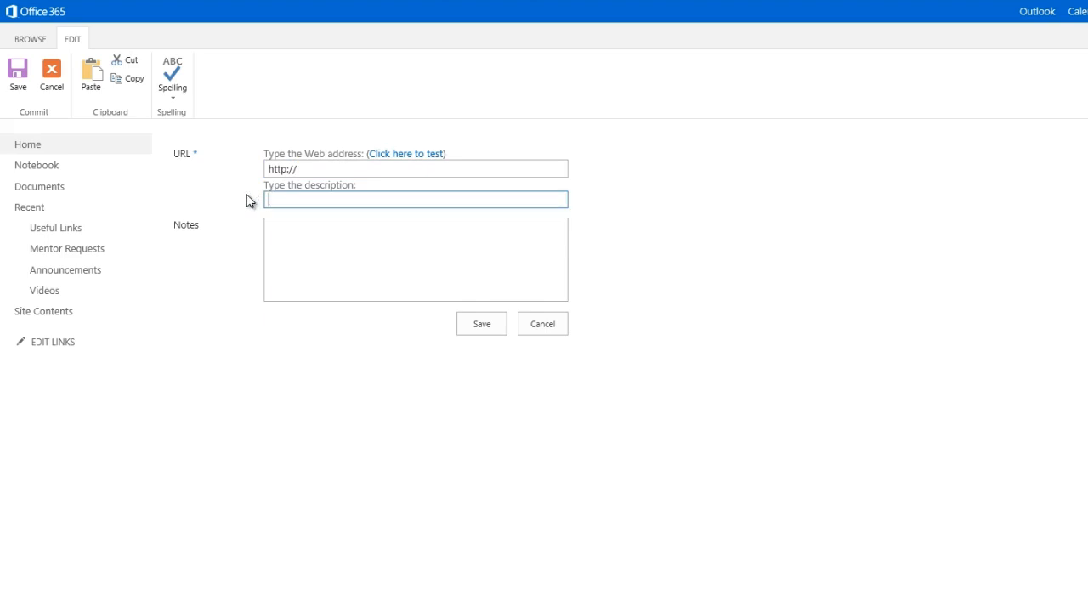
{"action": "type", "text": "Request a Mentor"}
{"action": "key", "text": "shift+Tab"}
{"action": "key", "text": "ctrl+v"}
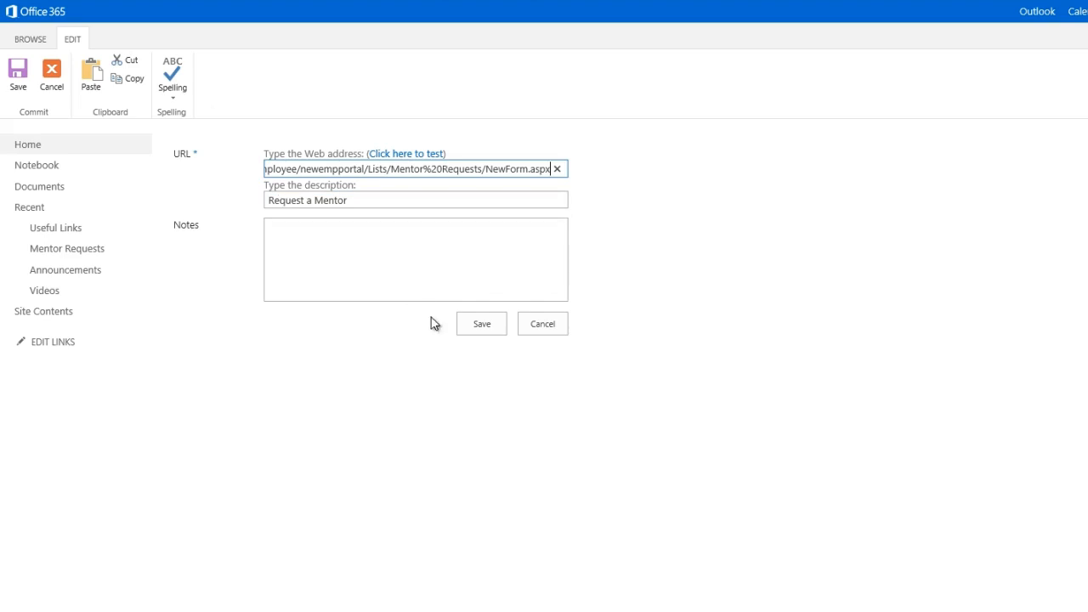
{"action": "left_click", "coordinate": [470, 330]}
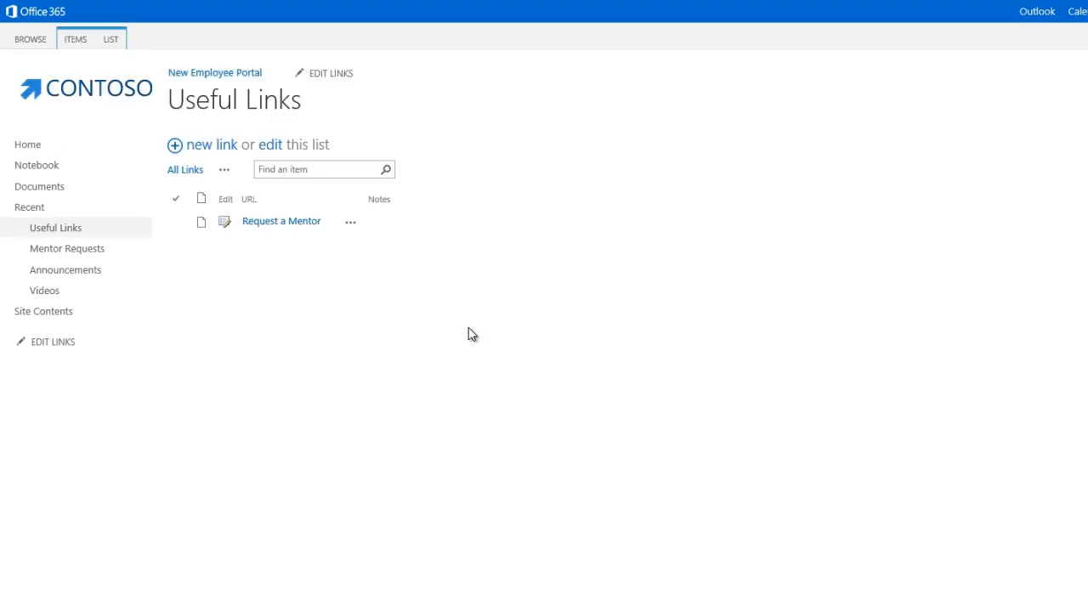
Step: Insert the Useful Links web part above Announcements on the portal home page and save the page
{"action": "left_click", "coordinate": [134, 152]}
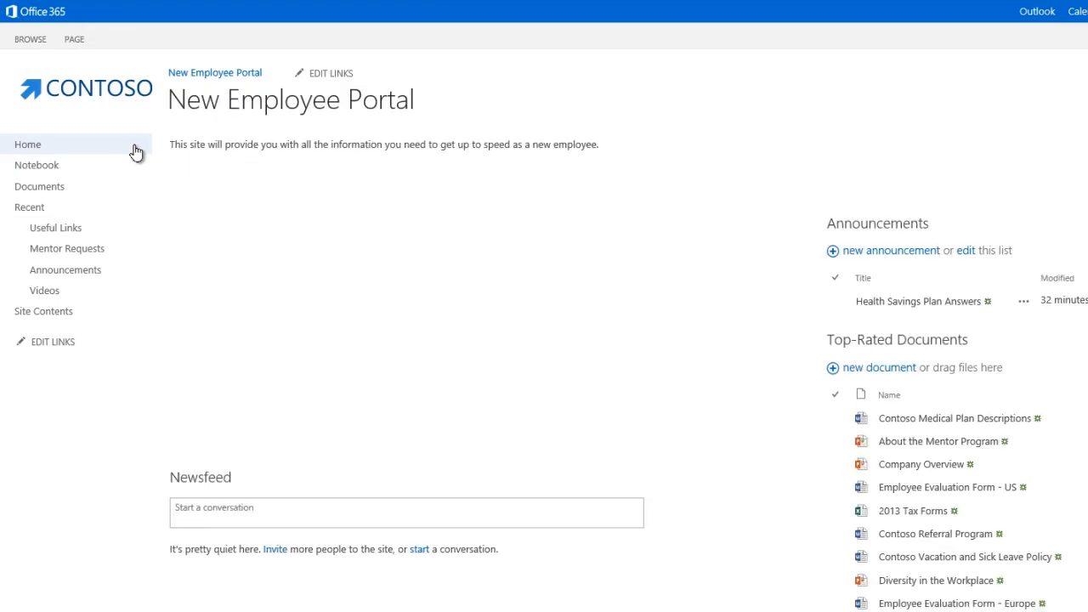
{"action": "left_click", "coordinate": [81, 38]}
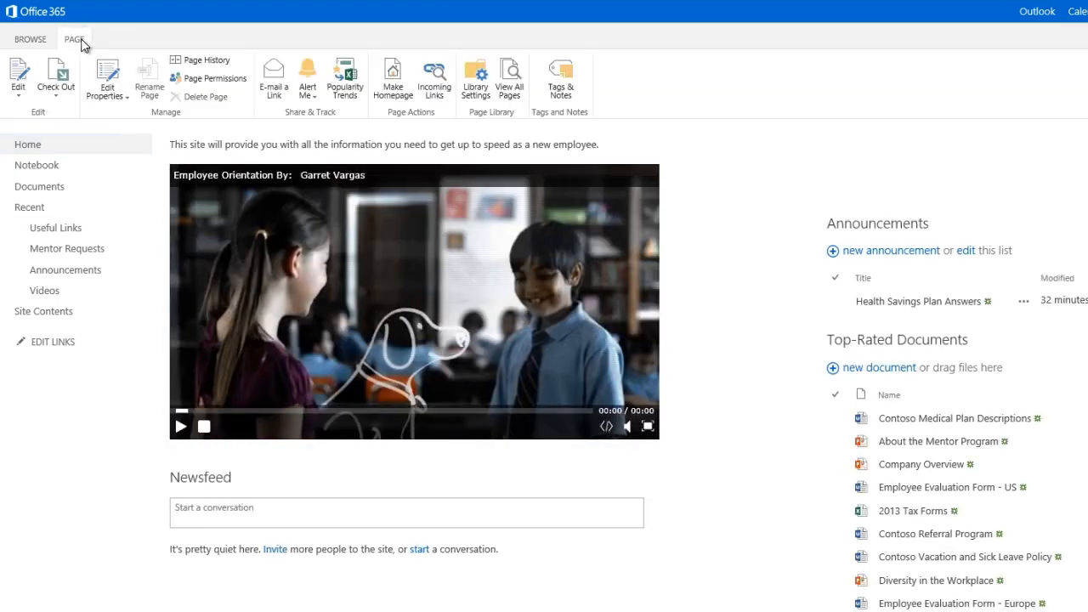
{"action": "left_click", "coordinate": [17, 72]}
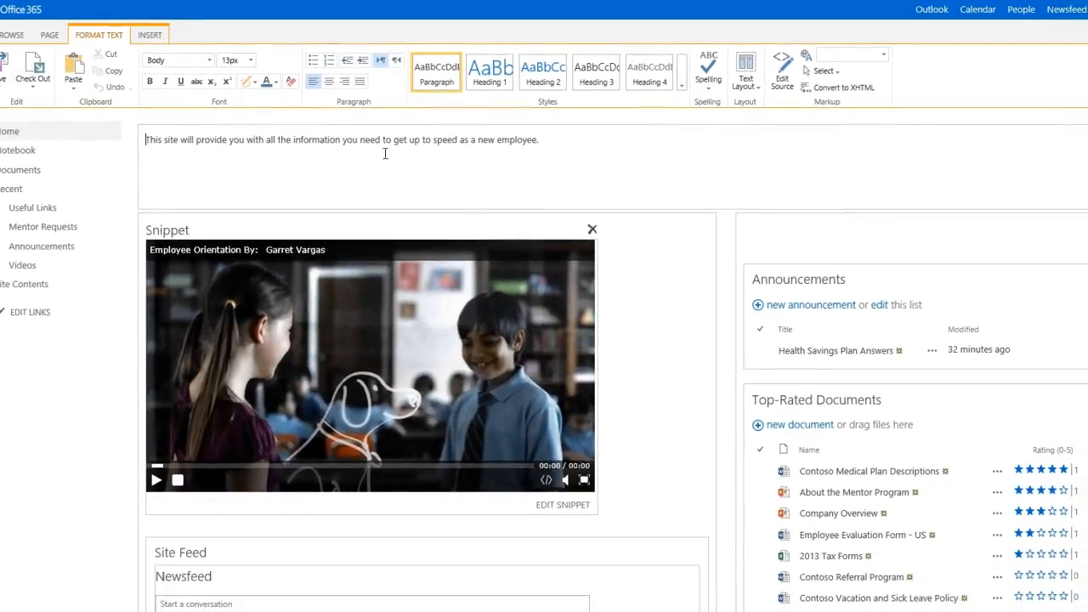
{"action": "left_click", "coordinate": [724, 226]}
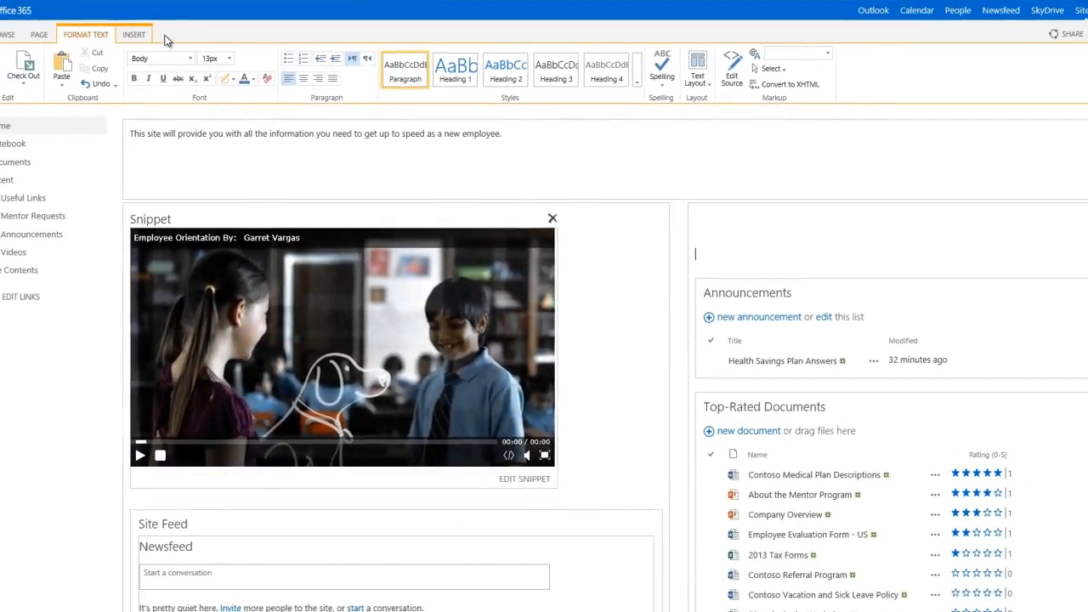
{"action": "left_click", "coordinate": [141, 35]}
{"action": "left_click", "coordinate": [176, 68]}
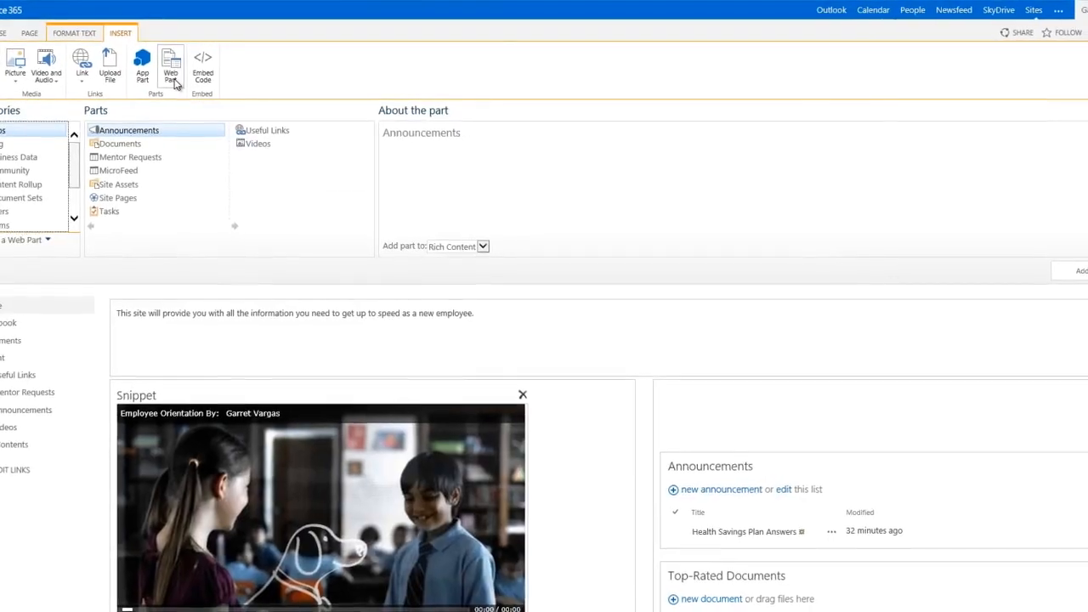
{"action": "left_click", "coordinate": [274, 134]}
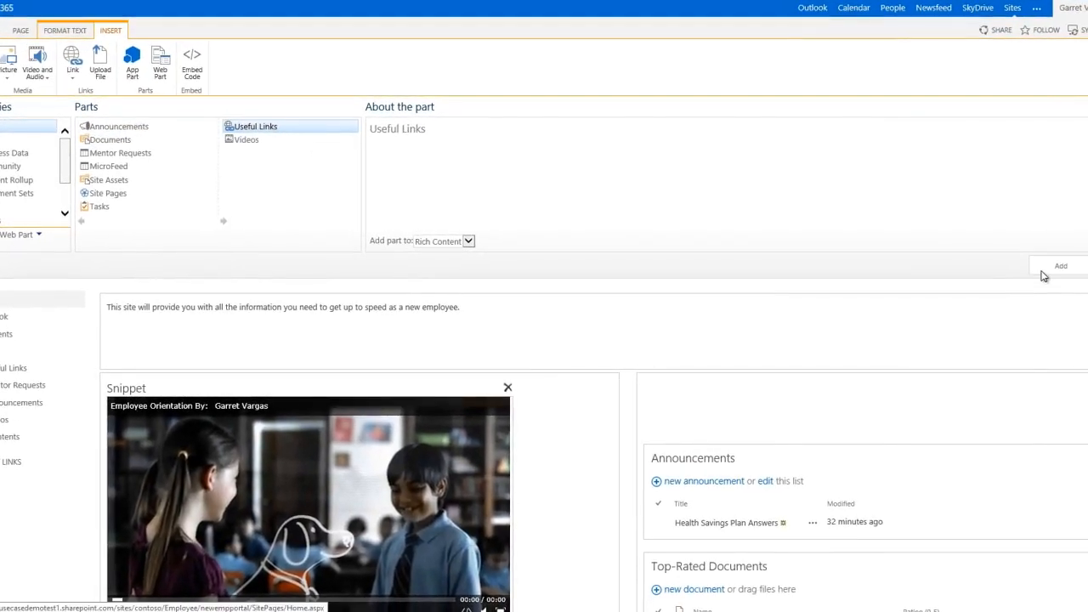
{"action": "left_click", "coordinate": [1045, 270]}
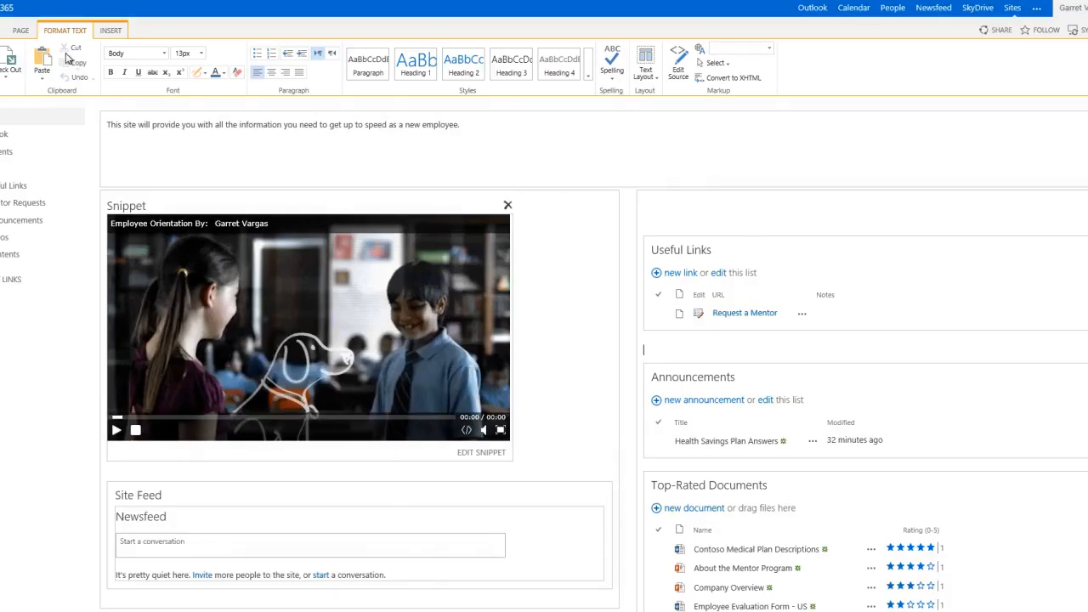
{"action": "left_click", "coordinate": [20, 30]}
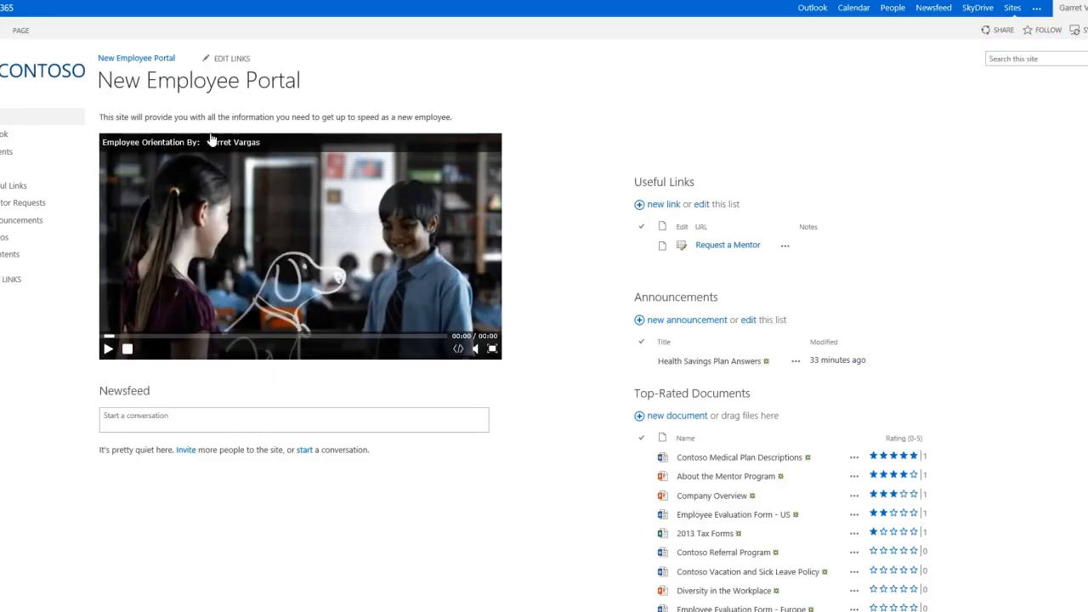
Step: Submit a mentor request through the home page link, titled "Need Engineering Help", with the requester's name, start date 7/31/2013 and 1 day
{"action": "left_click", "coordinate": [708, 246]}
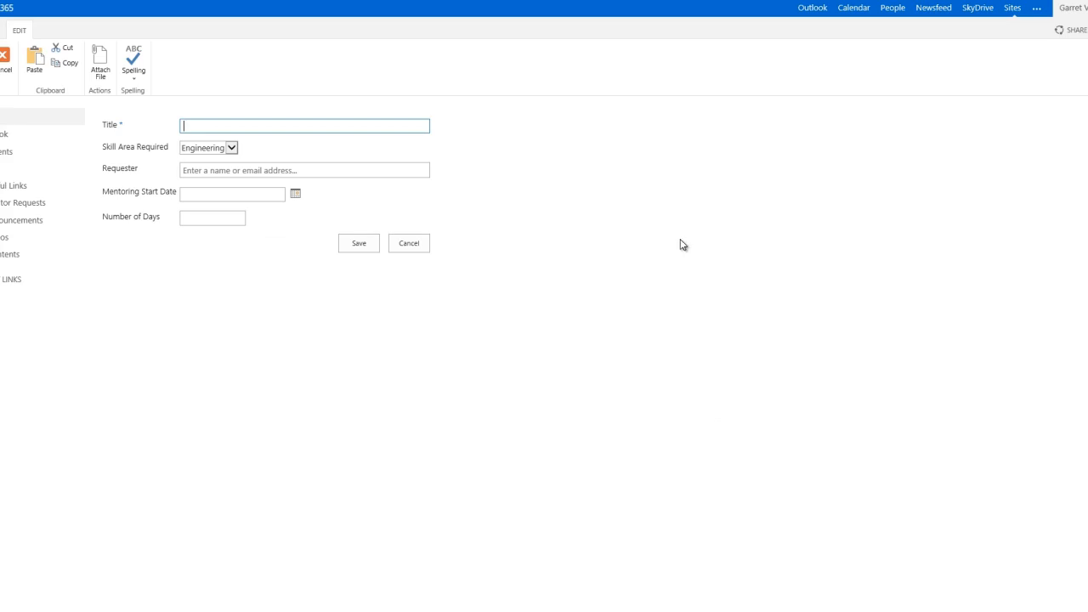
{"action": "type", "text": "Need Engineering Help"}
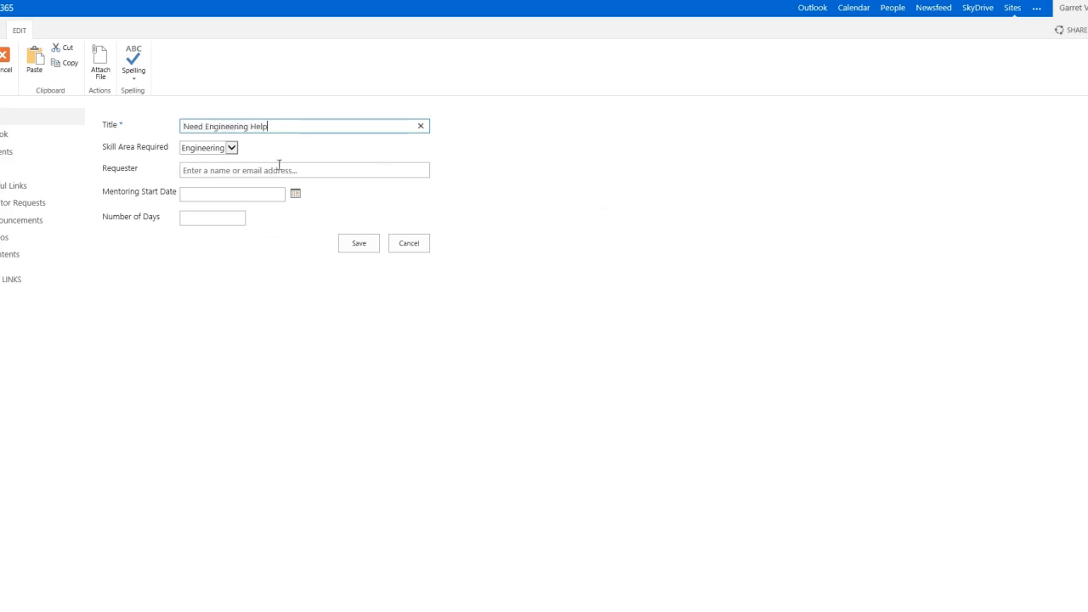
{"action": "left_click", "coordinate": [215, 171]}
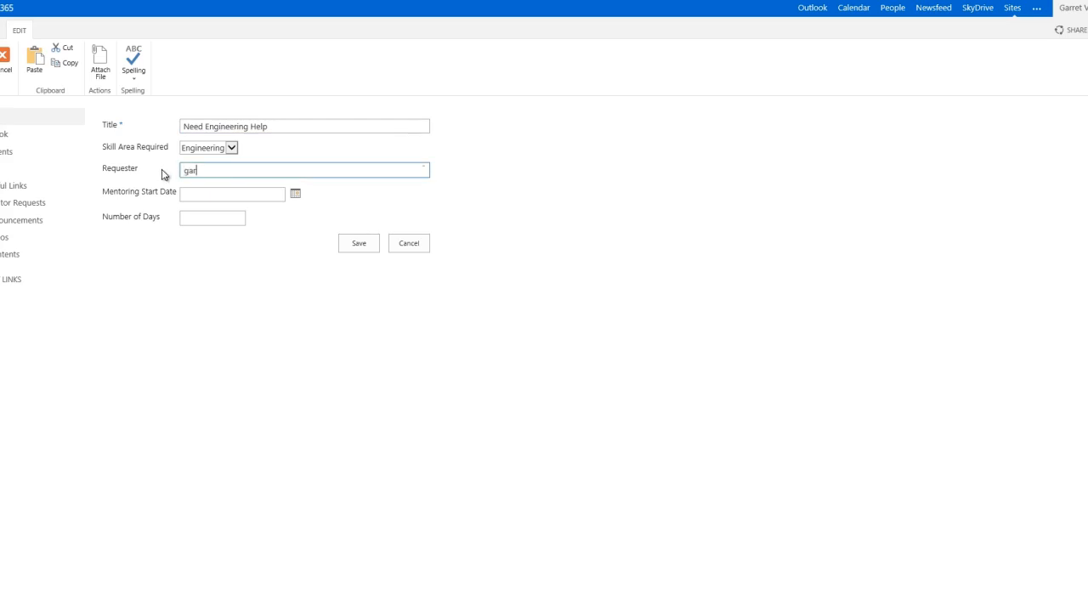
{"action": "left_click", "coordinate": [191, 196]}
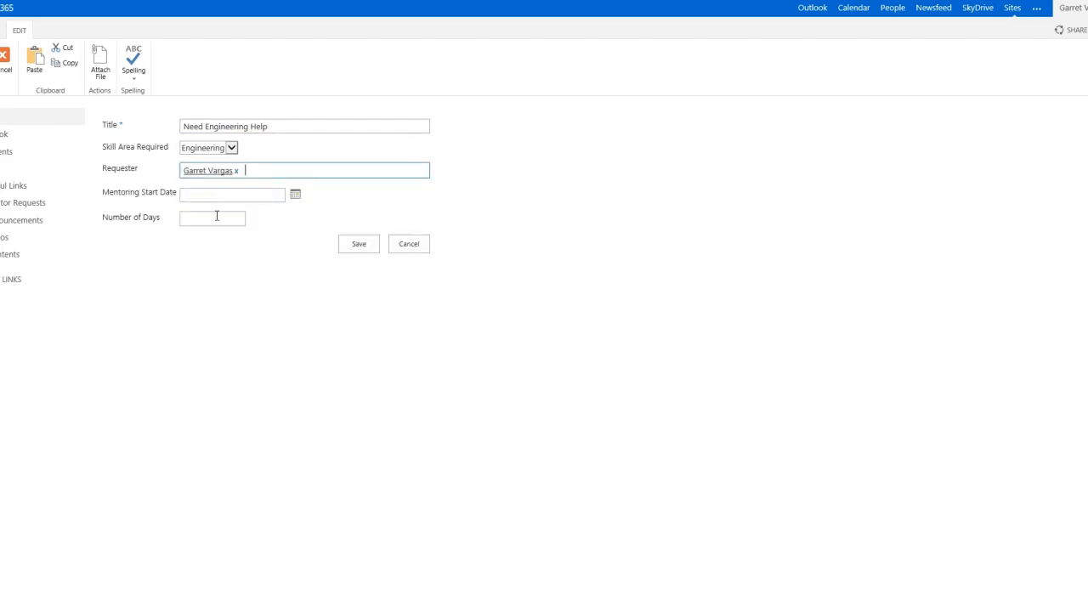
{"action": "left_click", "coordinate": [297, 198]}
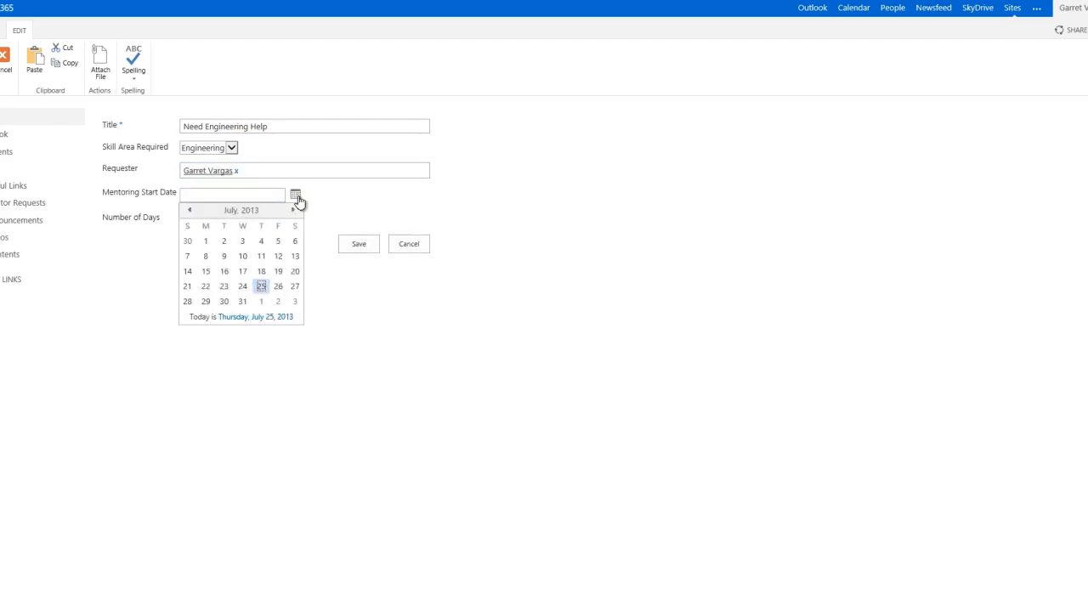
{"action": "left_click", "coordinate": [243, 302]}
{"action": "left_click", "coordinate": [191, 222]}
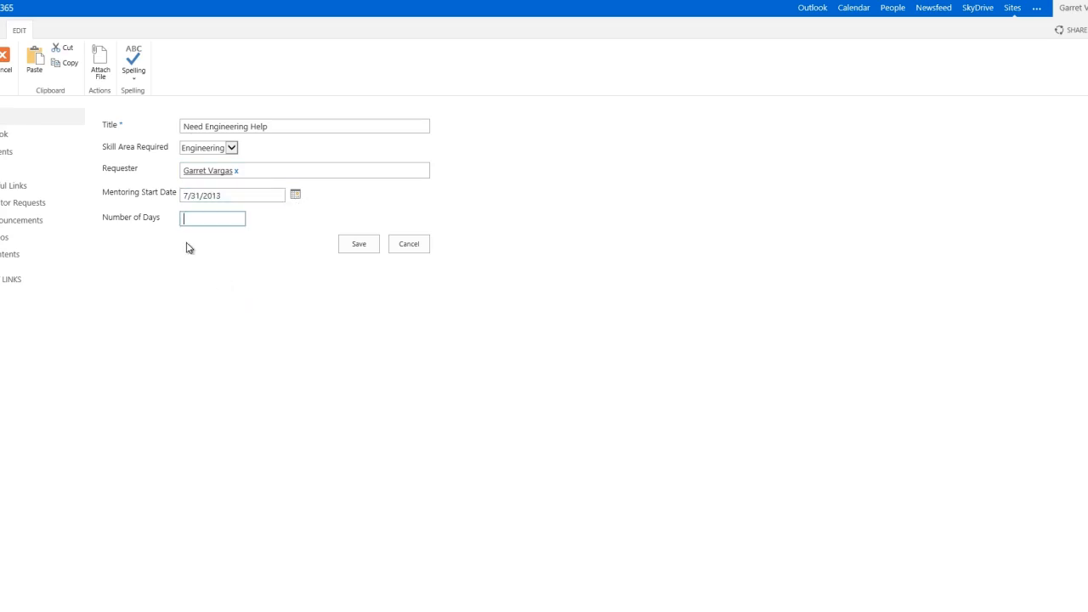
{"action": "type", "text": "1"}
{"action": "left_click", "coordinate": [344, 250]}
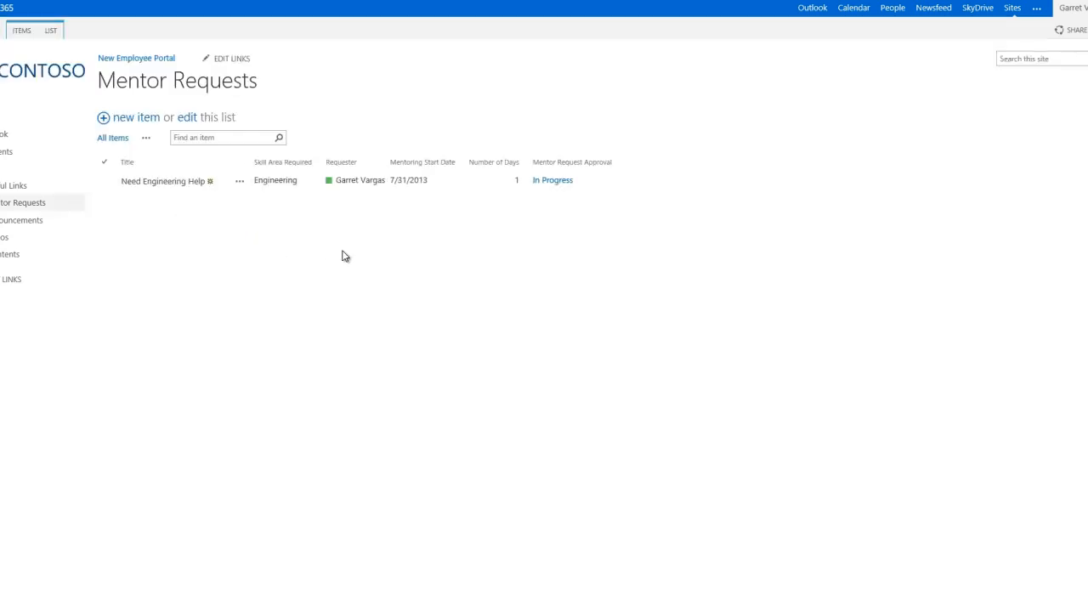